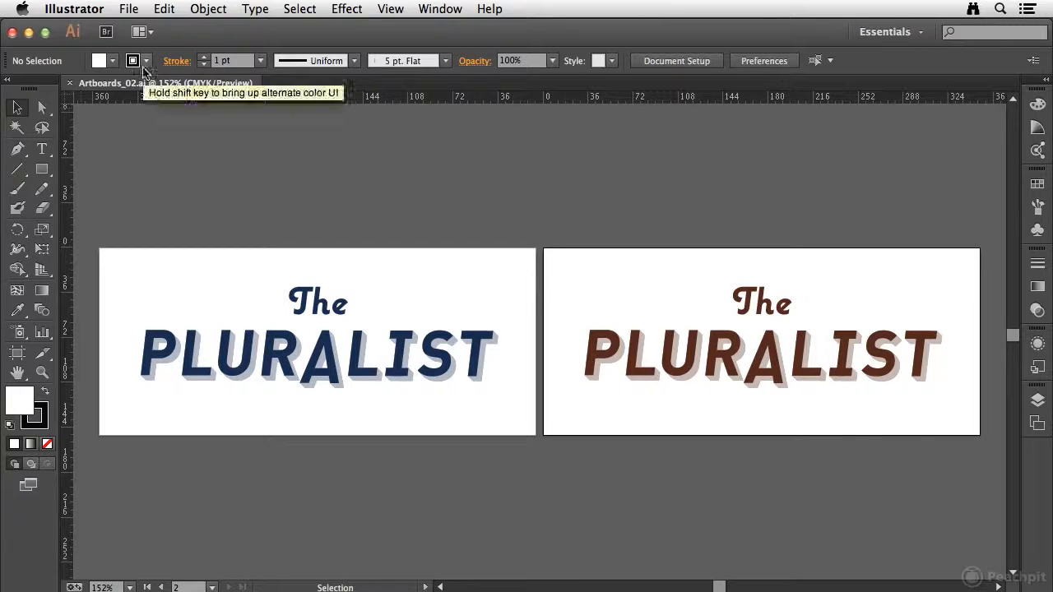
Step: In the print settings, preview printing only artboard 2 and then preview with artboards ignored
left_click(127, 9)
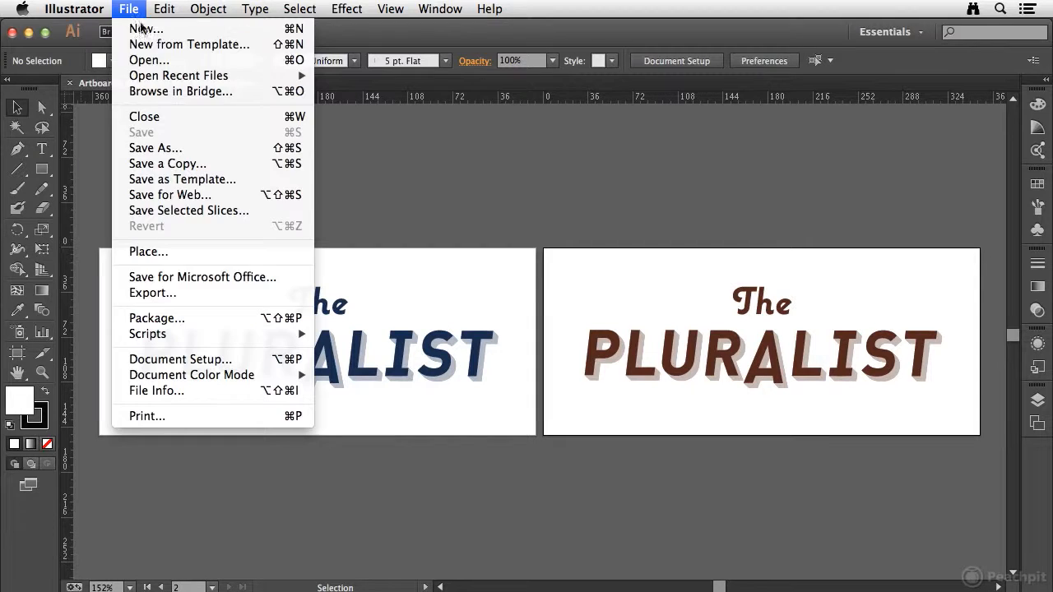
mouse_move(170, 335)
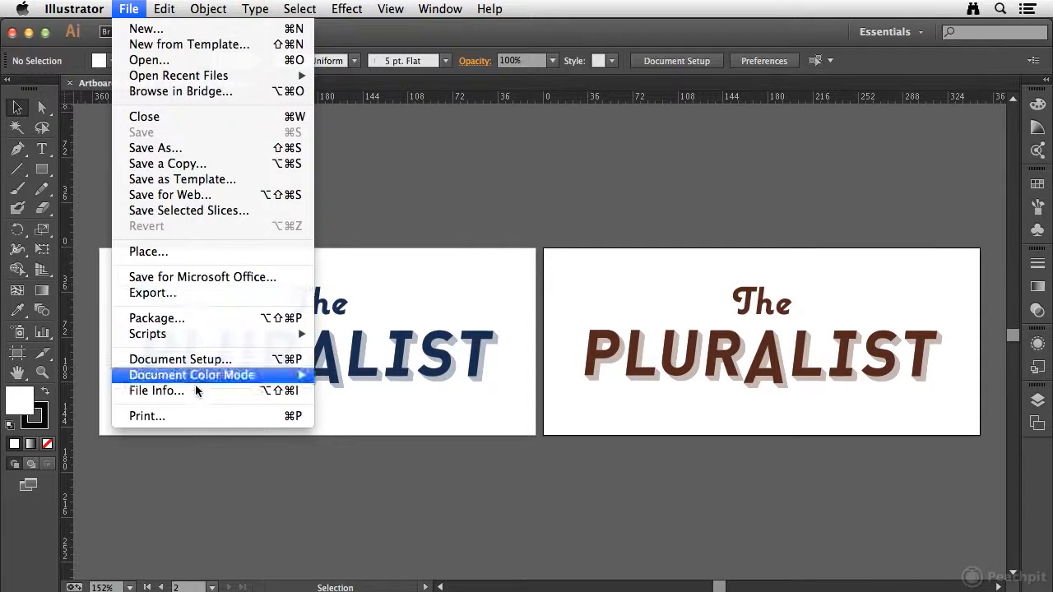
left_click(189, 417)
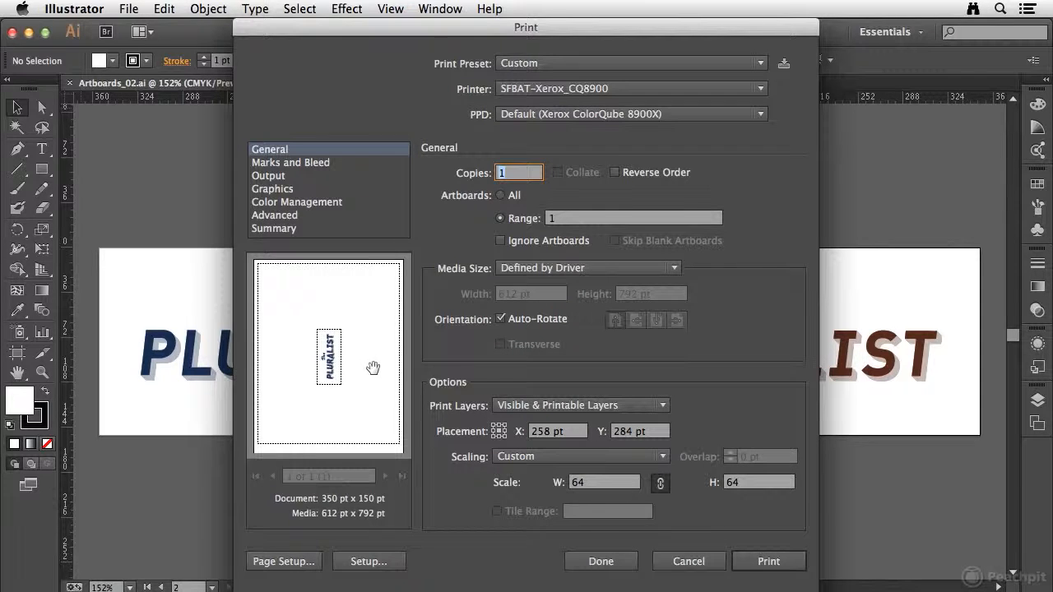
left_click_drag(568, 220, 510, 221)
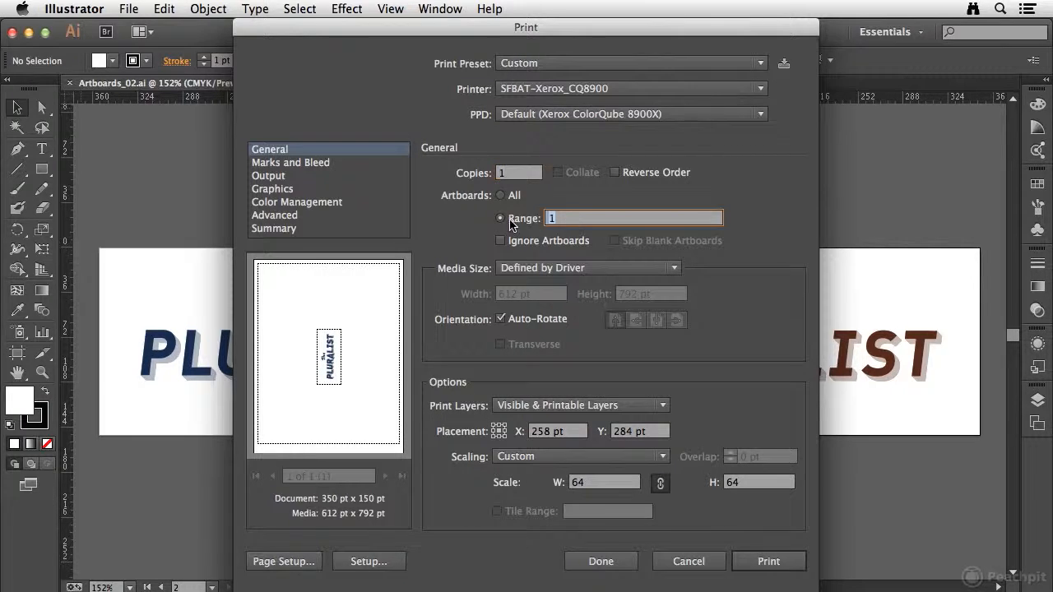
type("2")
key("Tab")
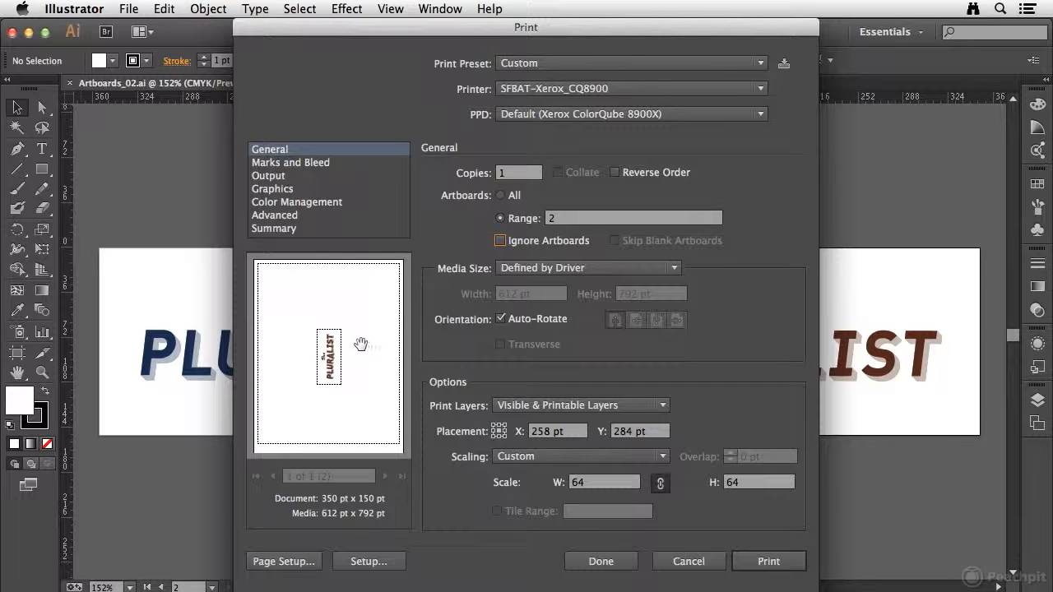
left_click(501, 241)
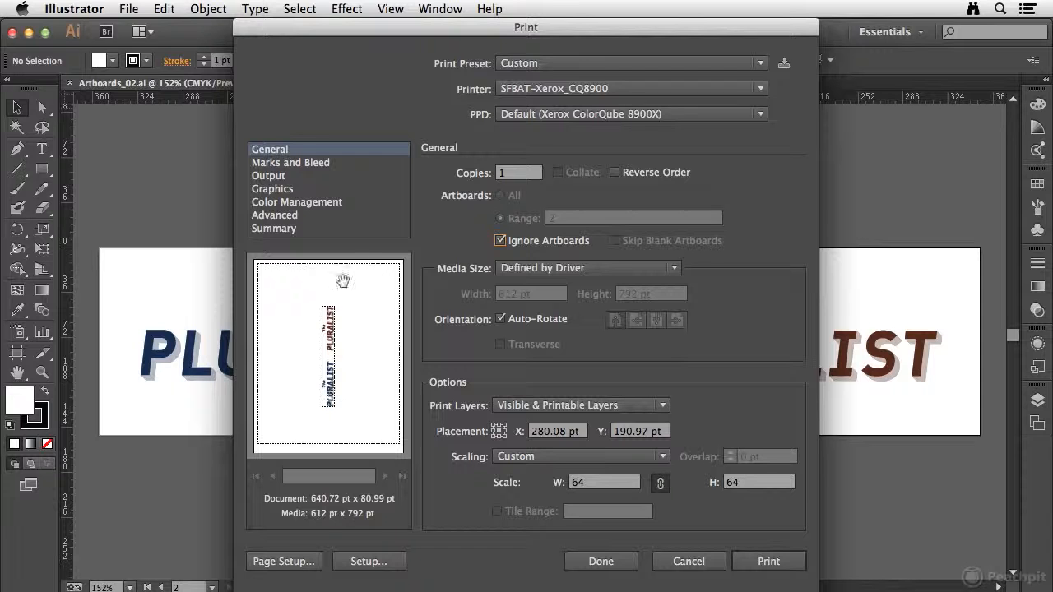
left_click(499, 241)
Step: Set printing to all artboards, page through the print preview, and cancel without printing
left_click(501, 196)
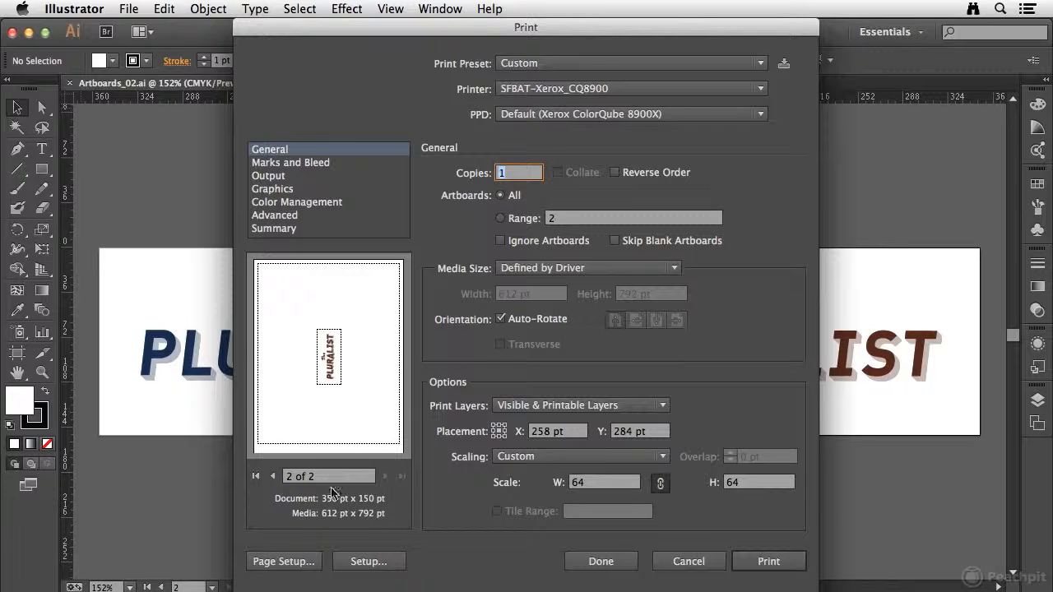
left_click(277, 477)
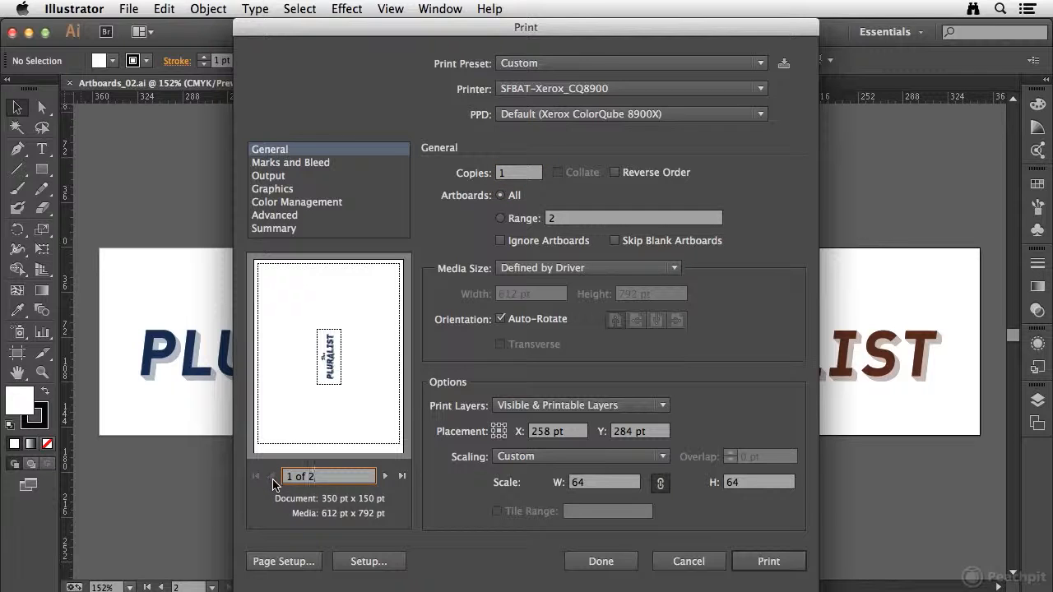
left_click(385, 477)
left_click(272, 477)
left_click(692, 561)
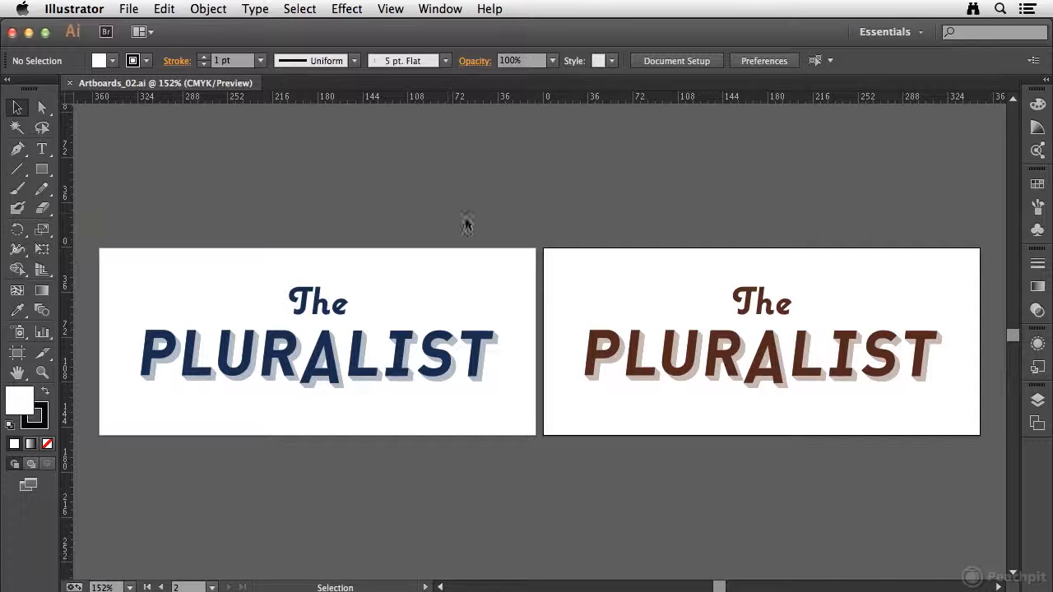
Step: Set up saving the document in Adobe PDF format with the artboard range limited to 1
left_click(130, 9)
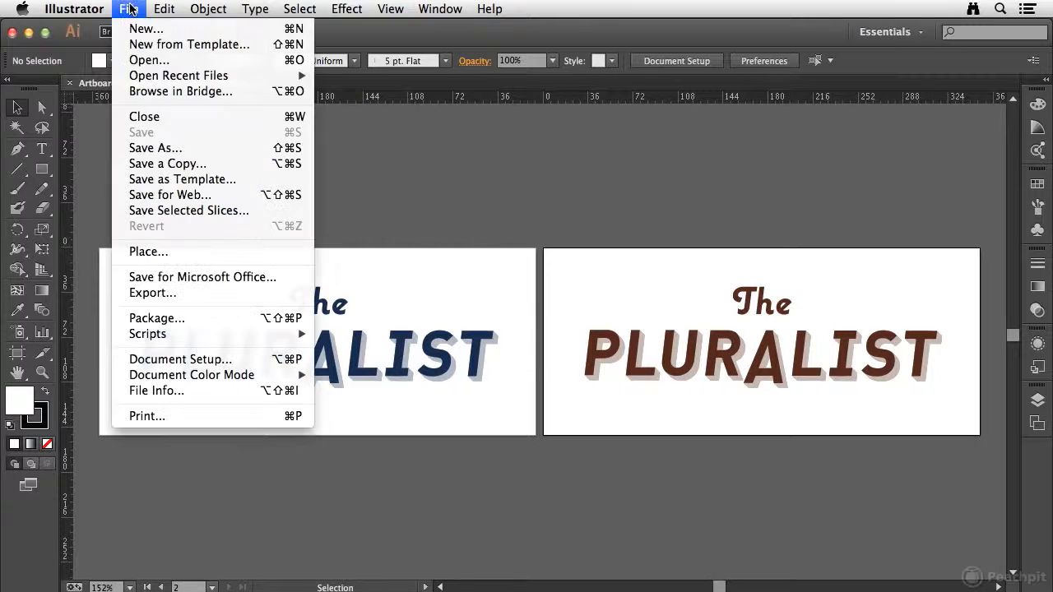
left_click(169, 148)
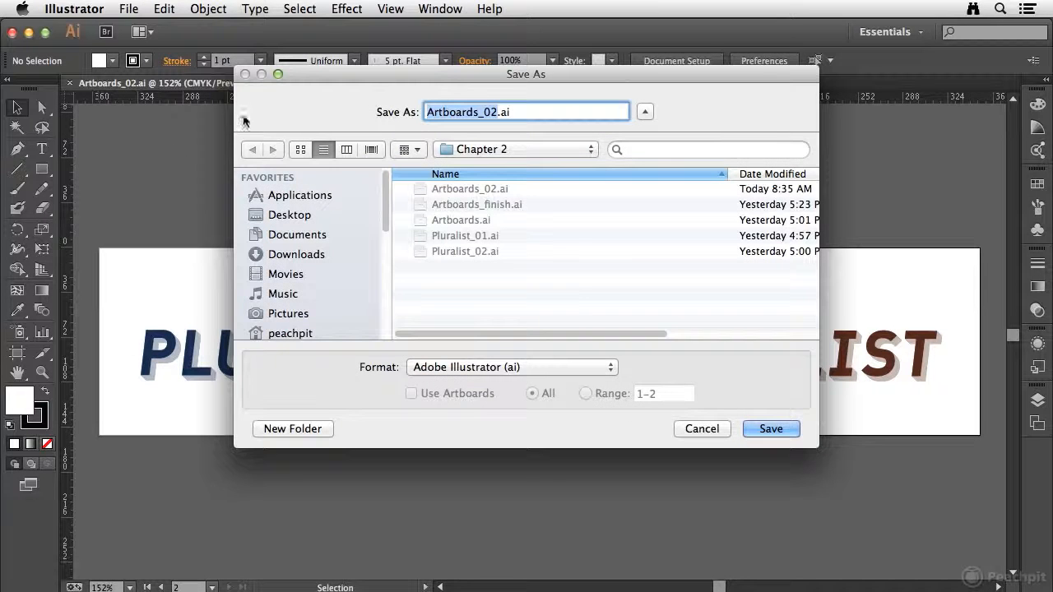
left_click(586, 367)
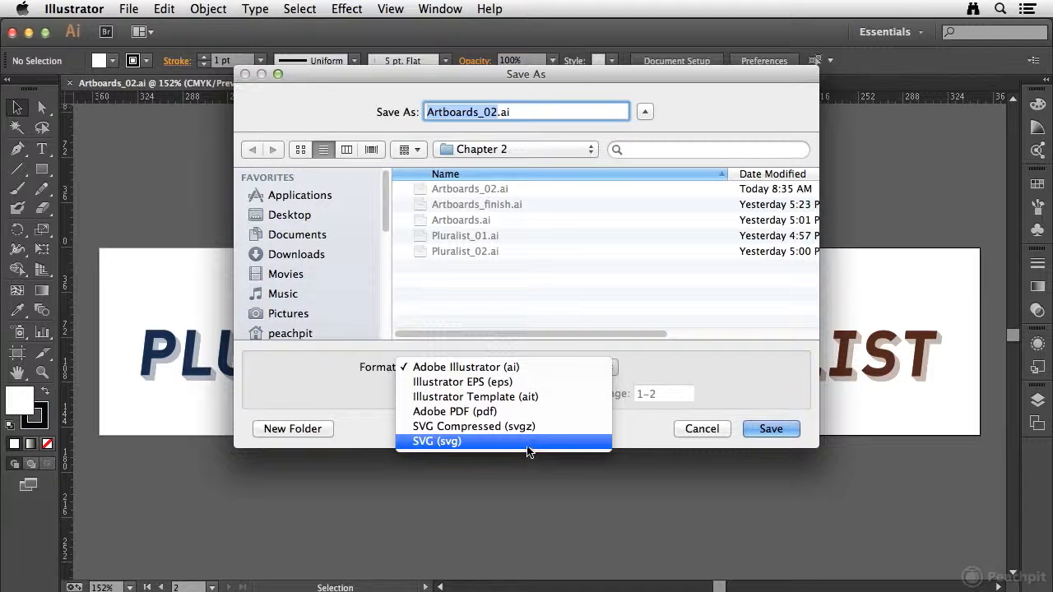
left_click(466, 413)
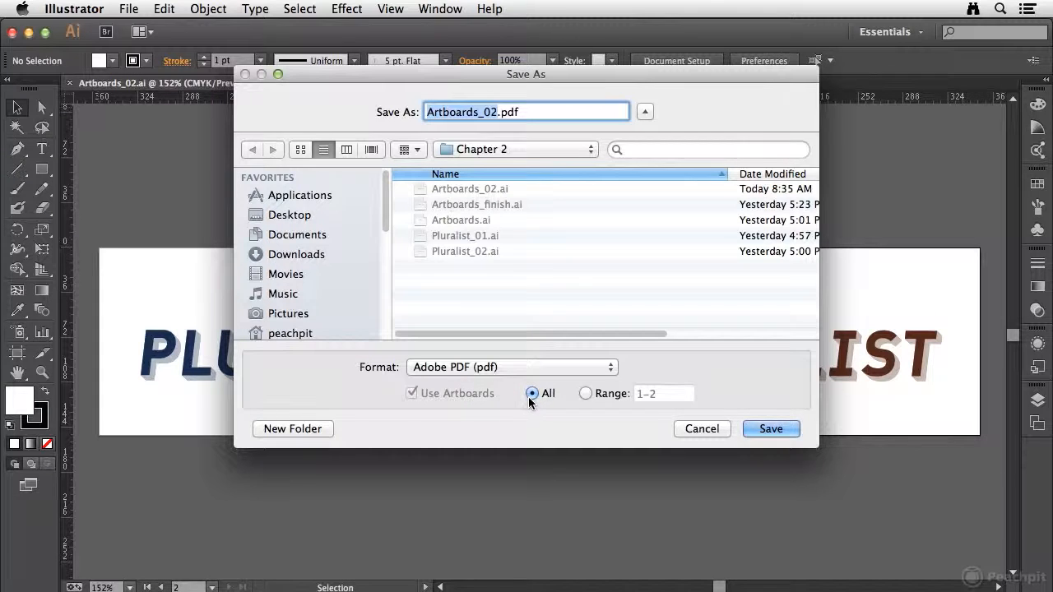
left_click(584, 395)
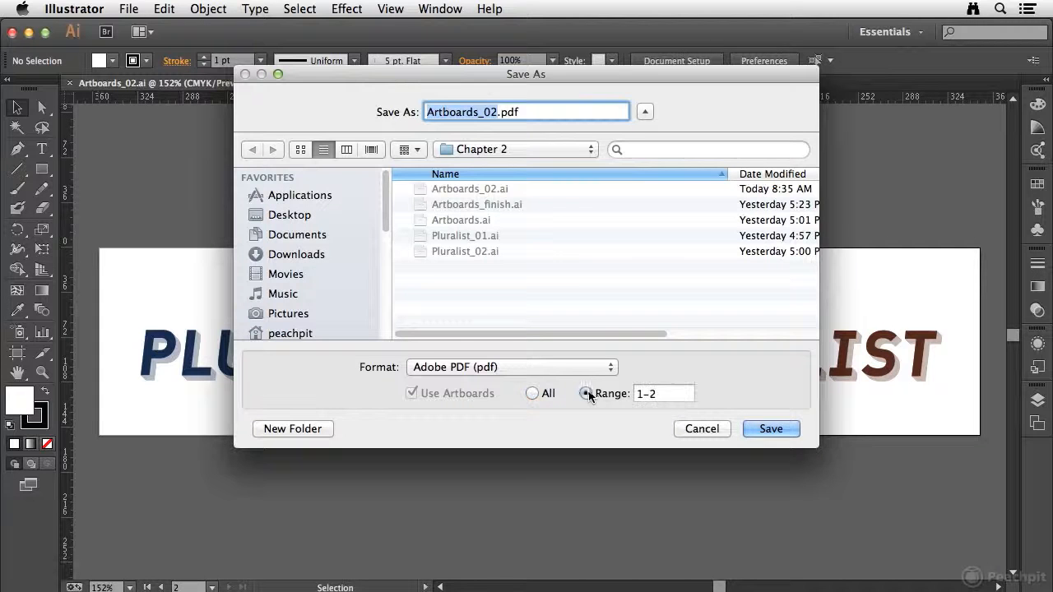
left_click_drag(668, 395, 622, 395)
type("1")
key("Tab")
Step: Save the PDF to the Desktop using the [Smallest File Size] preset, accepting the warnings
left_click(294, 215)
left_click(772, 429)
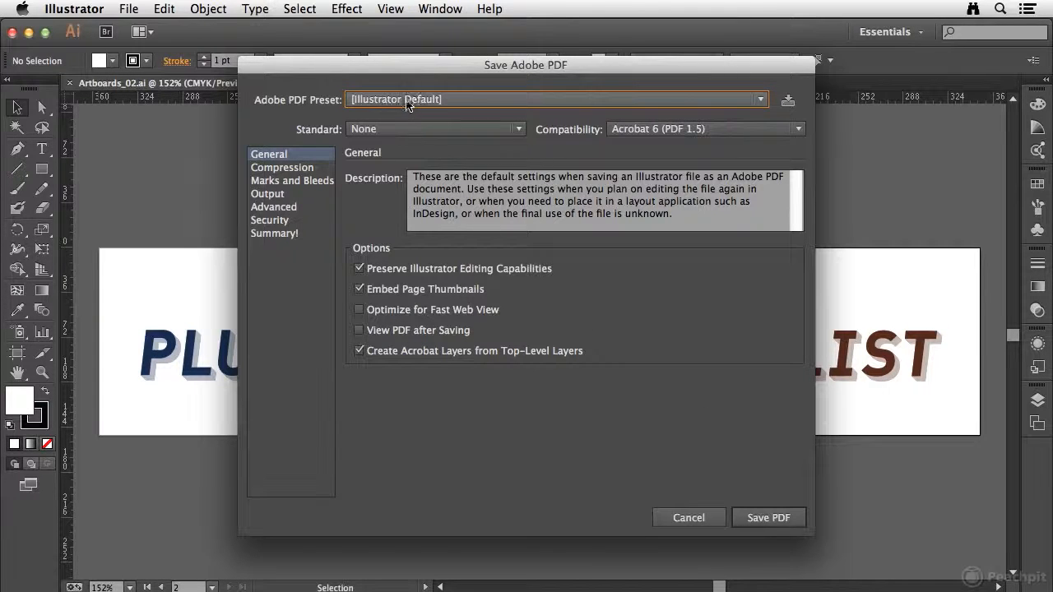
left_click(417, 102)
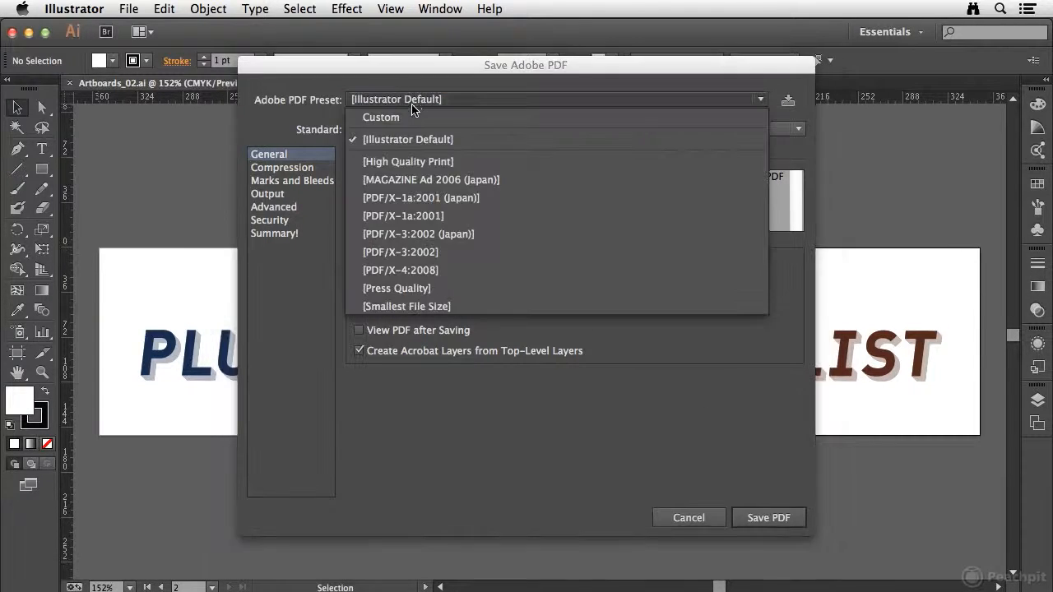
left_click(424, 306)
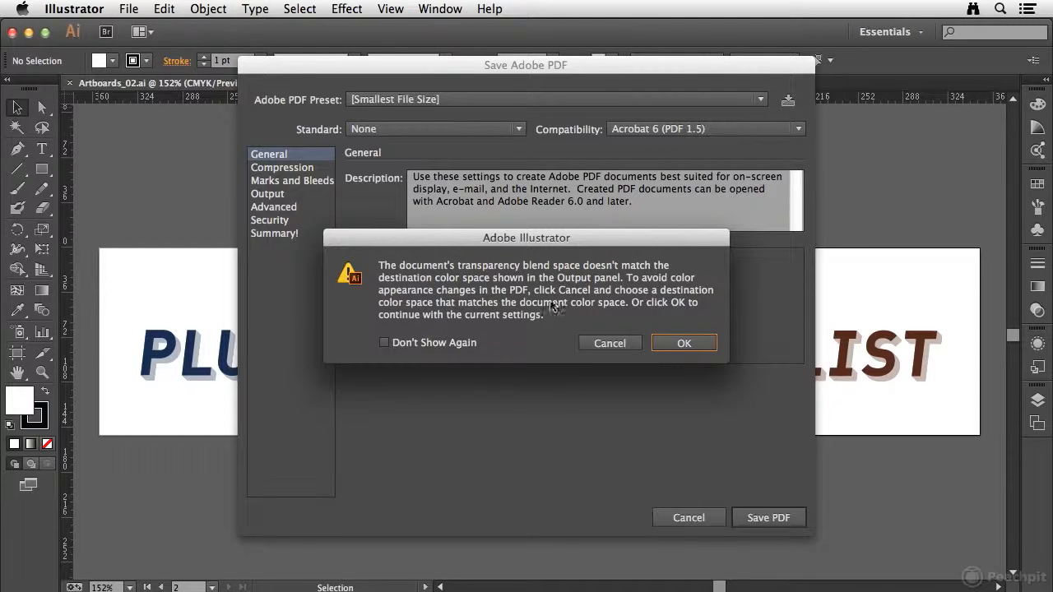
left_click(686, 345)
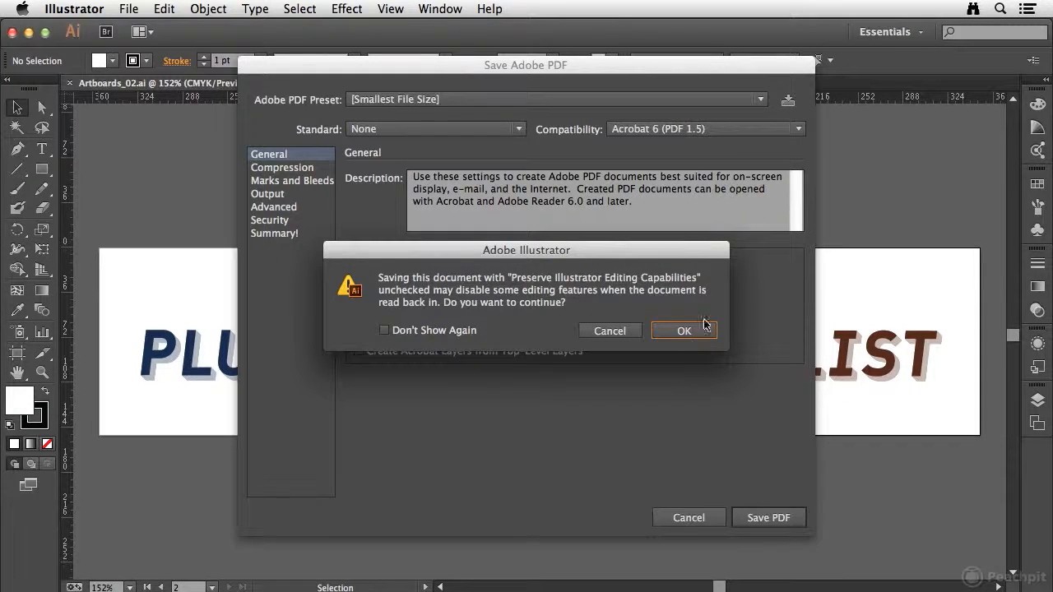
left_click(688, 332)
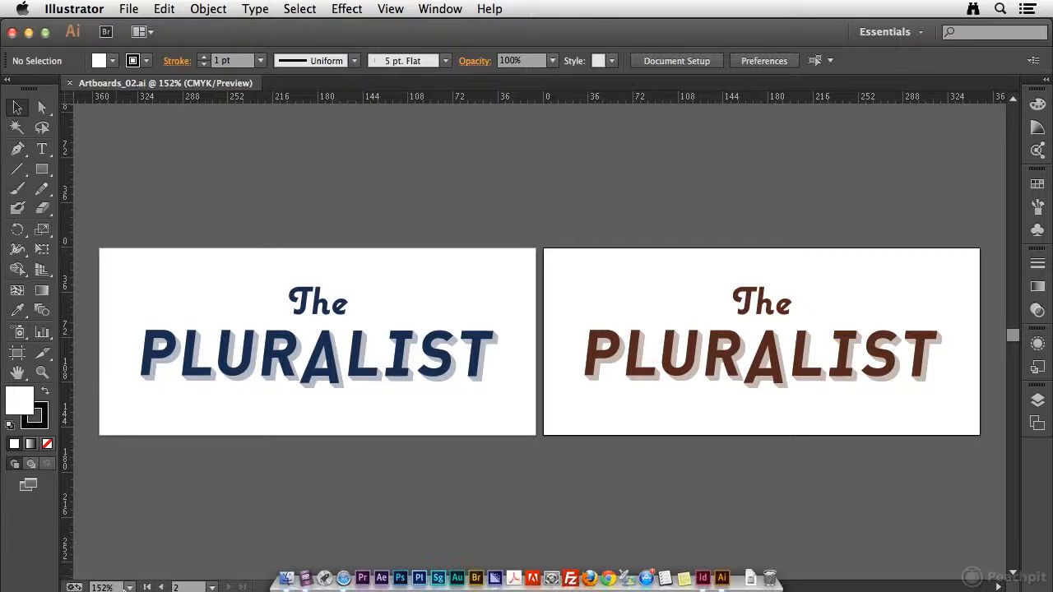
Step: Check the saved Artboards_02.pdf from the Desktop in Acrobat, close it, and return to Illustrator
left_click(268, 567)
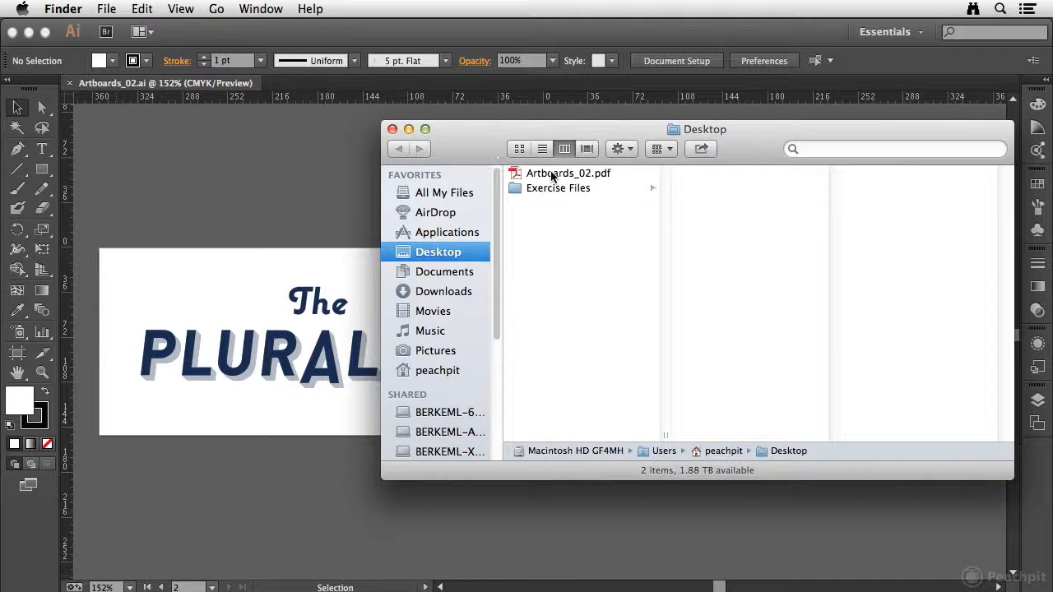
left_click(516, 174)
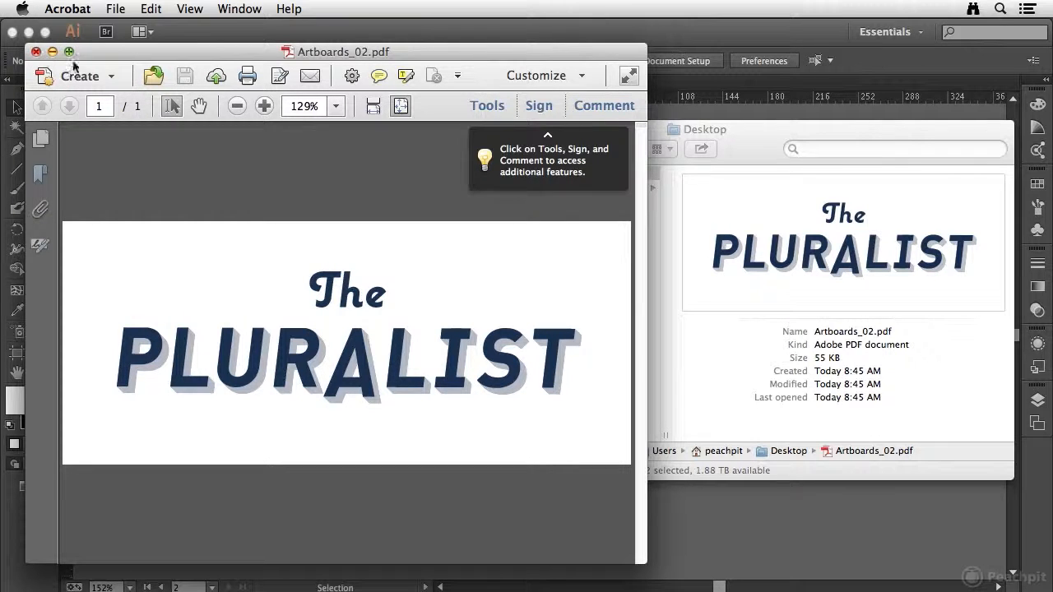
left_click(36, 52)
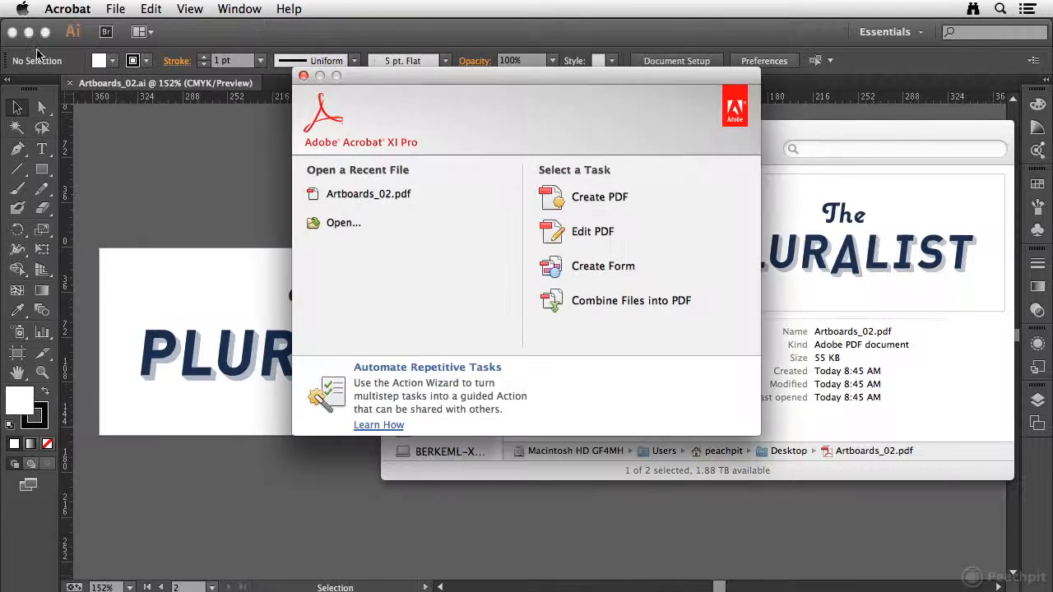
left_click(228, 163)
Step: Set up another save of the document to the Desktop in Adobe PDF format, including all artboards
left_click(129, 8)
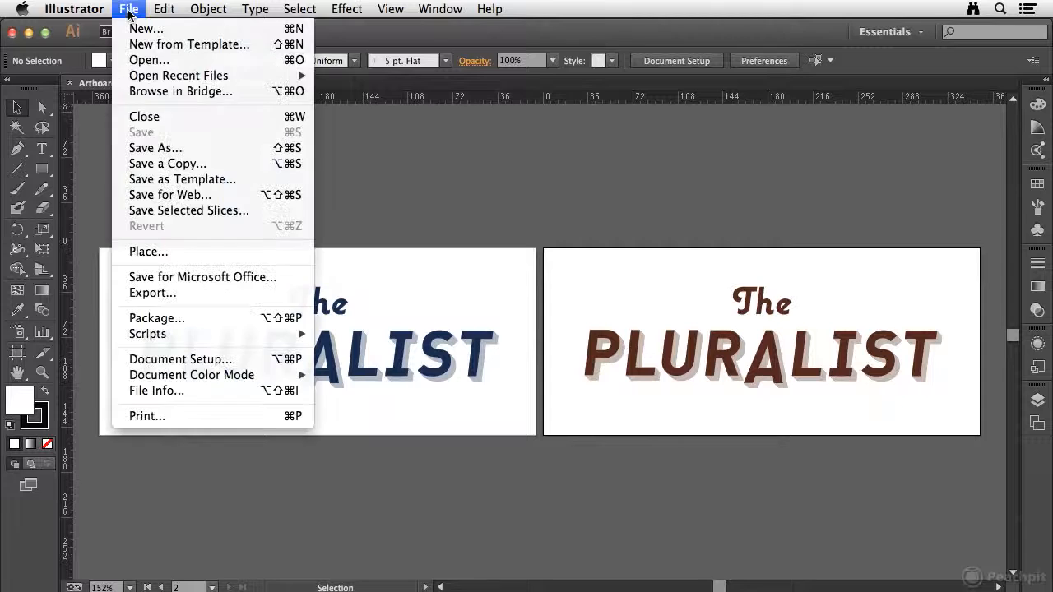
left_click(191, 148)
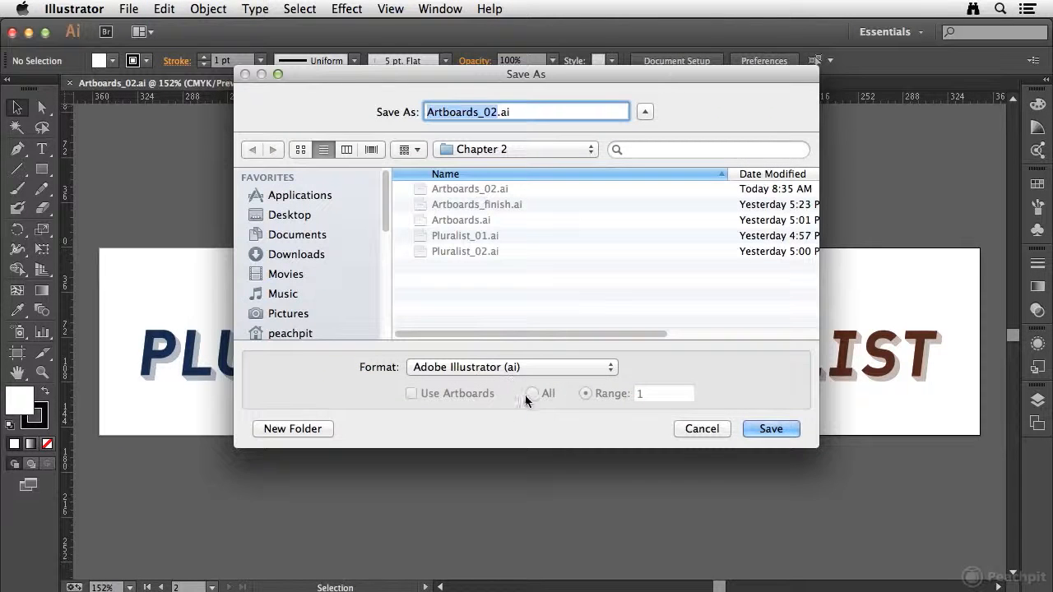
left_click(292, 214)
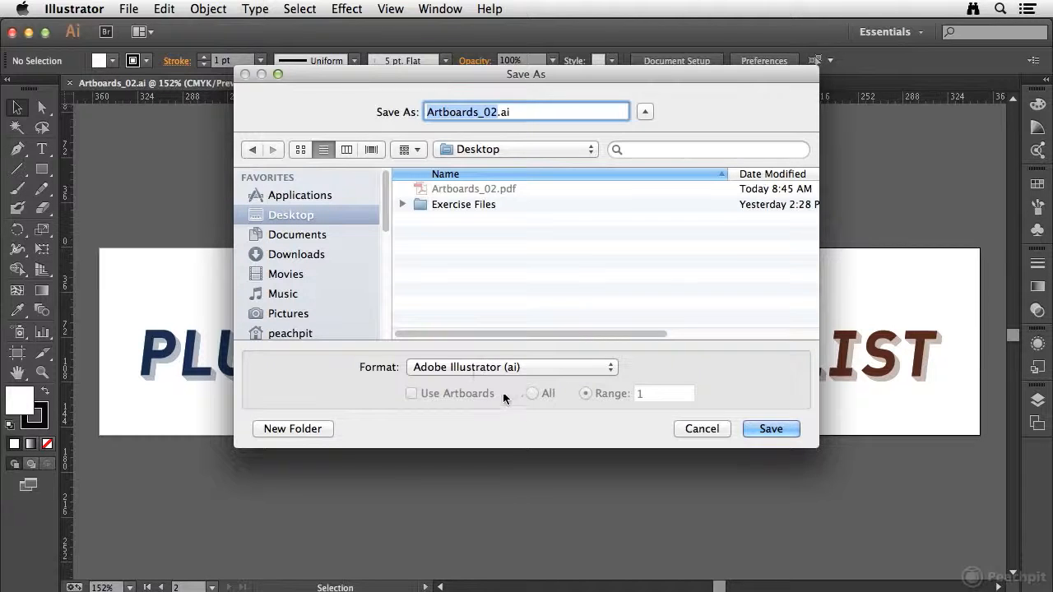
left_click(511, 368)
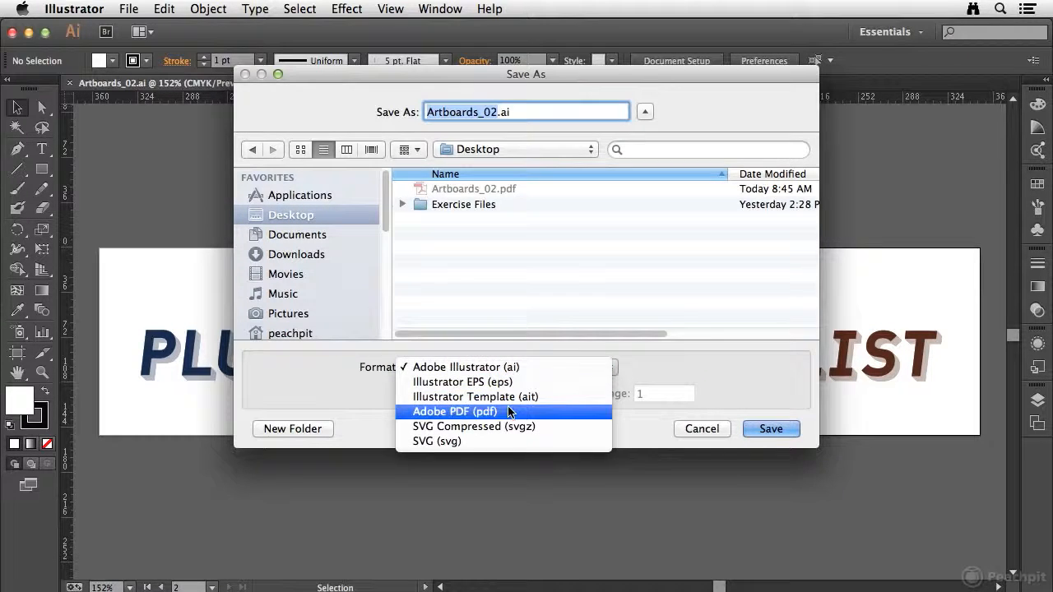
left_click(509, 411)
left_click(536, 395)
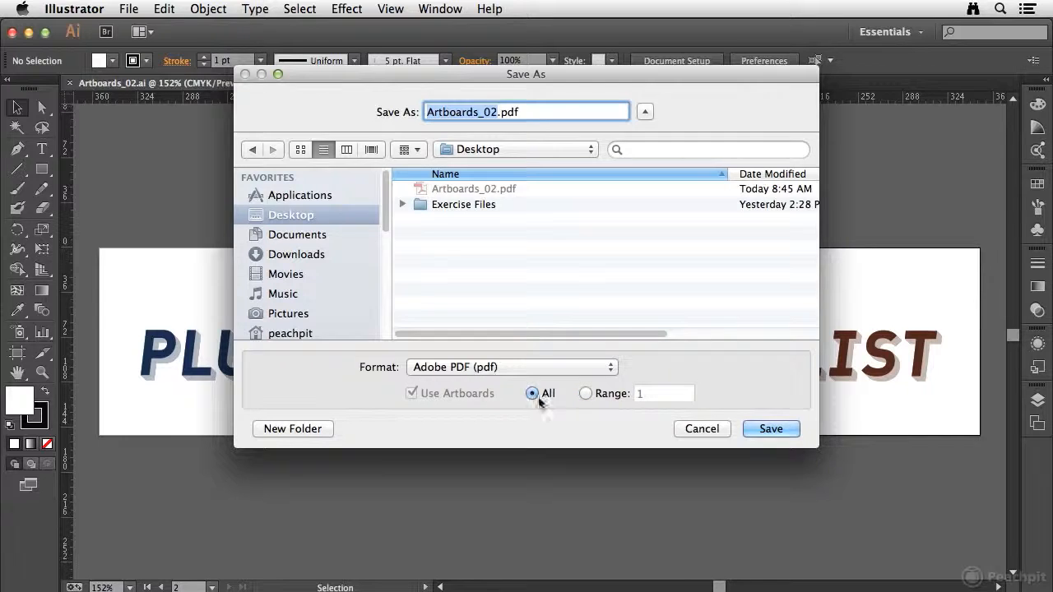
Step: Replace the existing Artboards_02.pdf using the [Smallest File Size] preset, accepting the warnings
left_click(761, 429)
left_click(632, 181)
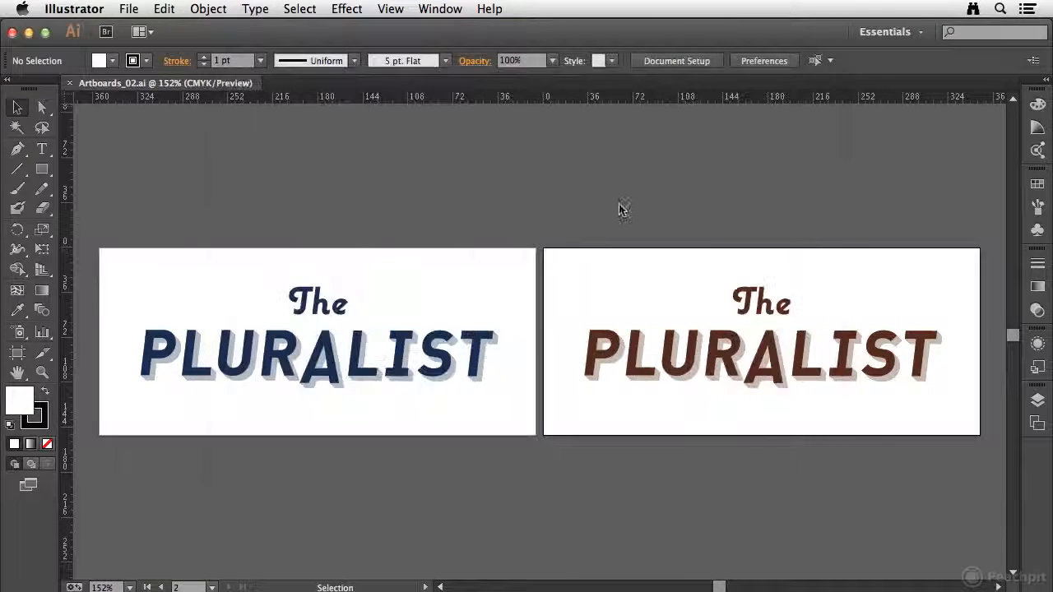
left_click(768, 517)
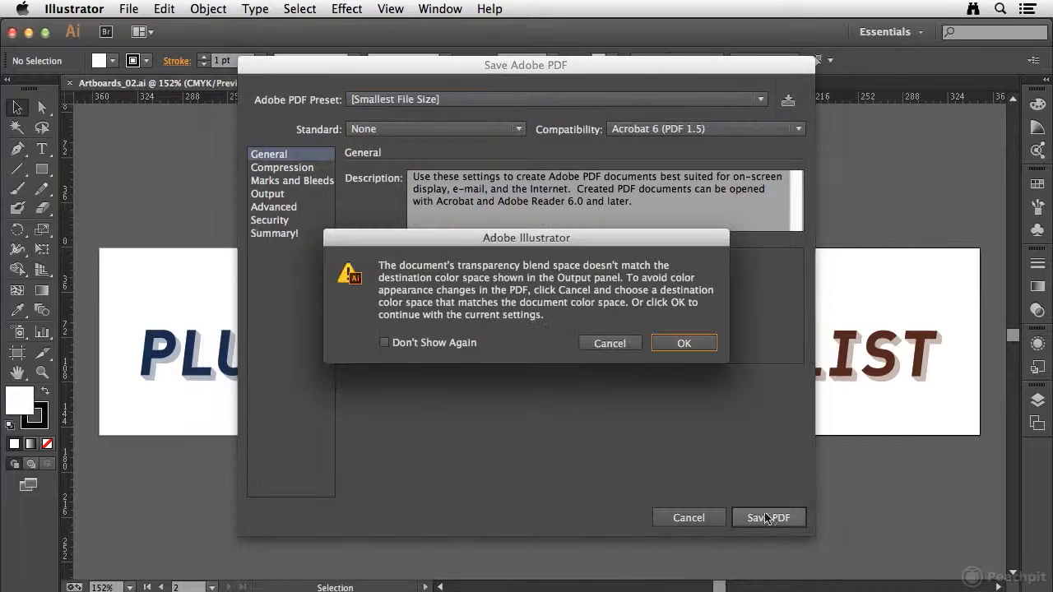
left_click(682, 344)
left_click(683, 331)
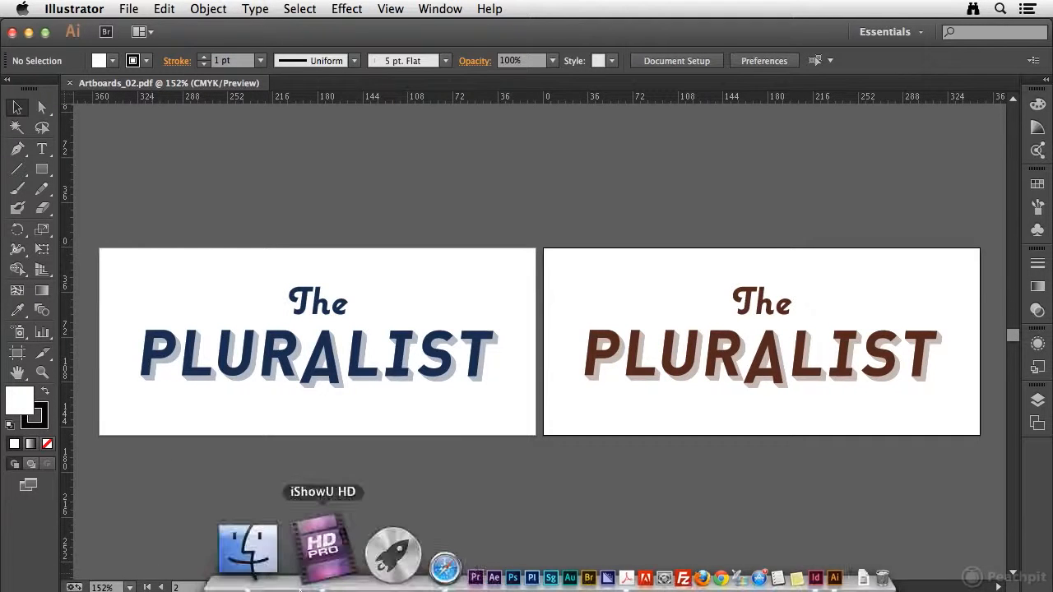
Step: Open the replaced Artboards_02.pdf in Acrobat, page back and forth through it, and return to Illustrator
left_click(271, 576)
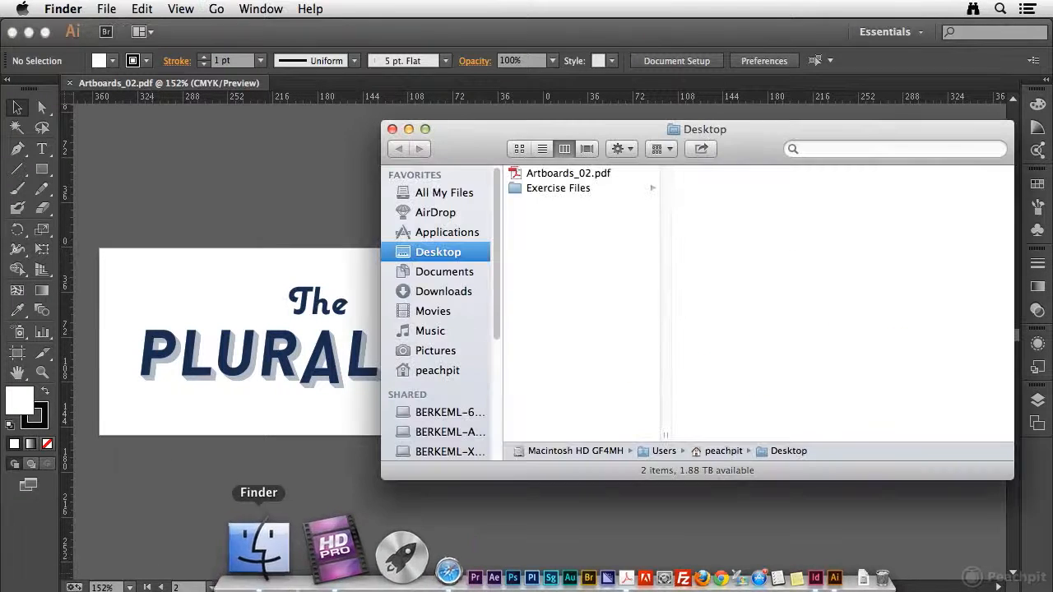
double_click(557, 176)
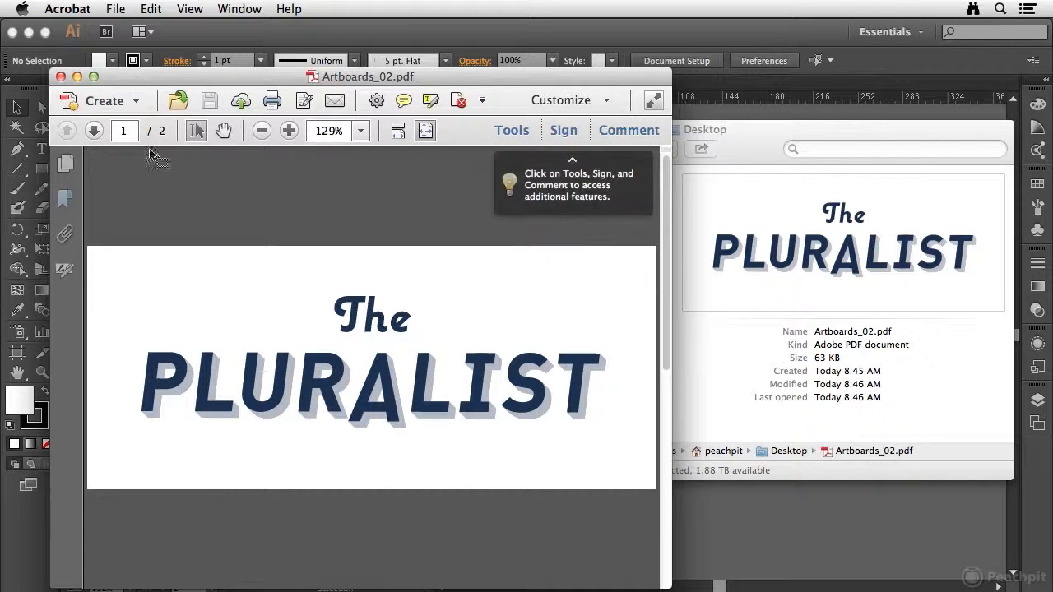
left_click(93, 132)
left_click(73, 133)
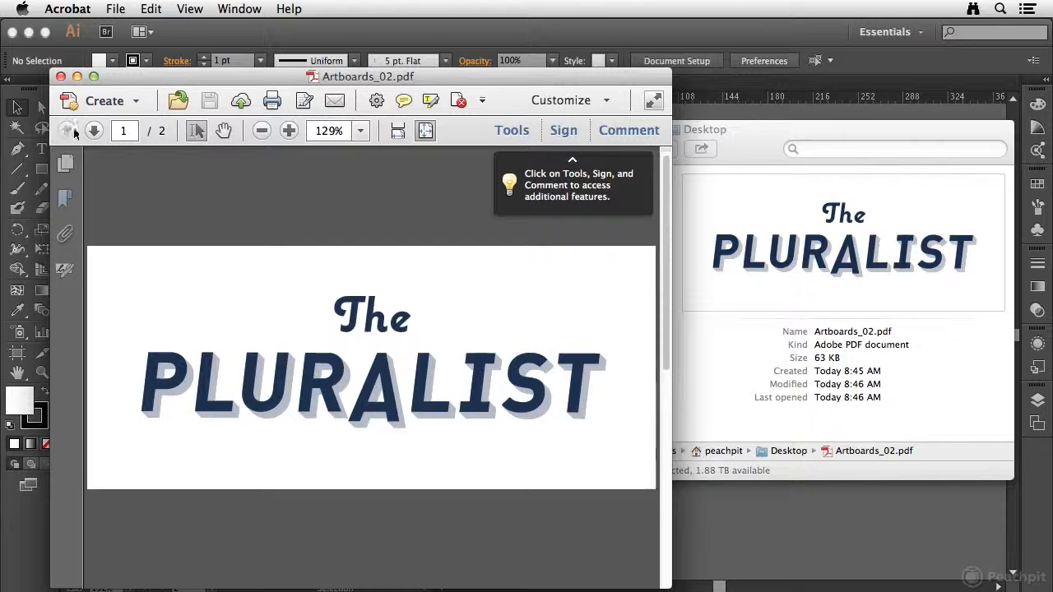
left_click(90, 133)
left_click(69, 133)
left_click(60, 75)
left_click(196, 215)
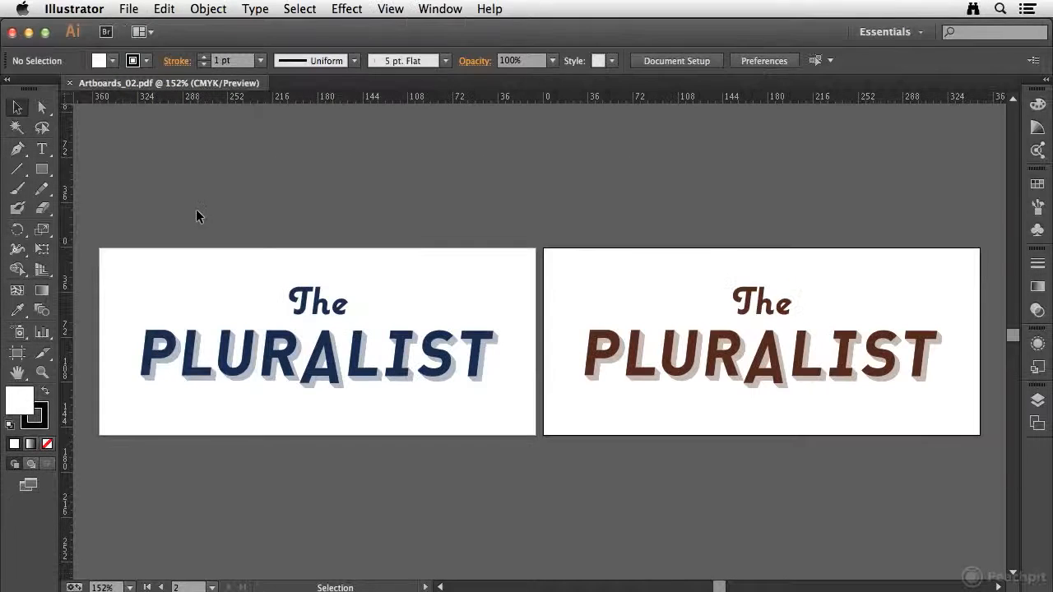
Step: Set up a Photoshop (psd) export of Artboards_02 that uses artboards with the range 2, and cancel it
left_click(127, 10)
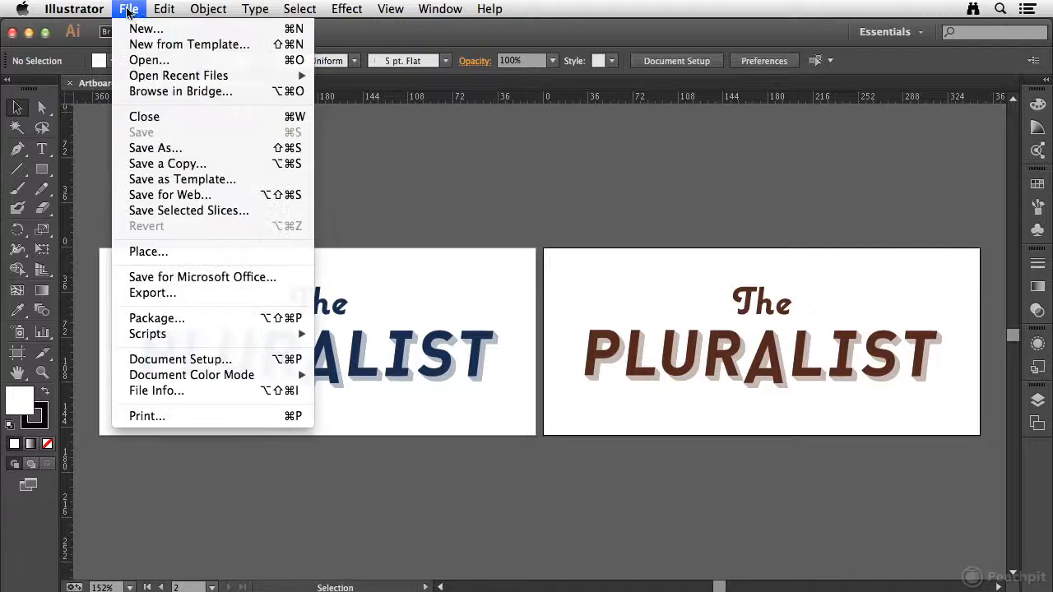
left_click(177, 293)
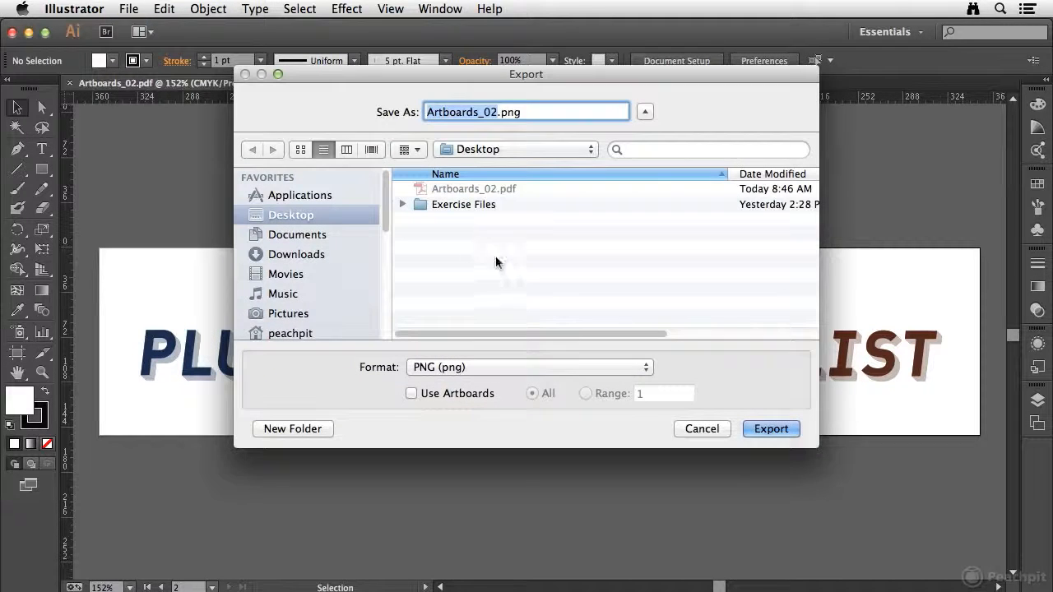
left_click(464, 369)
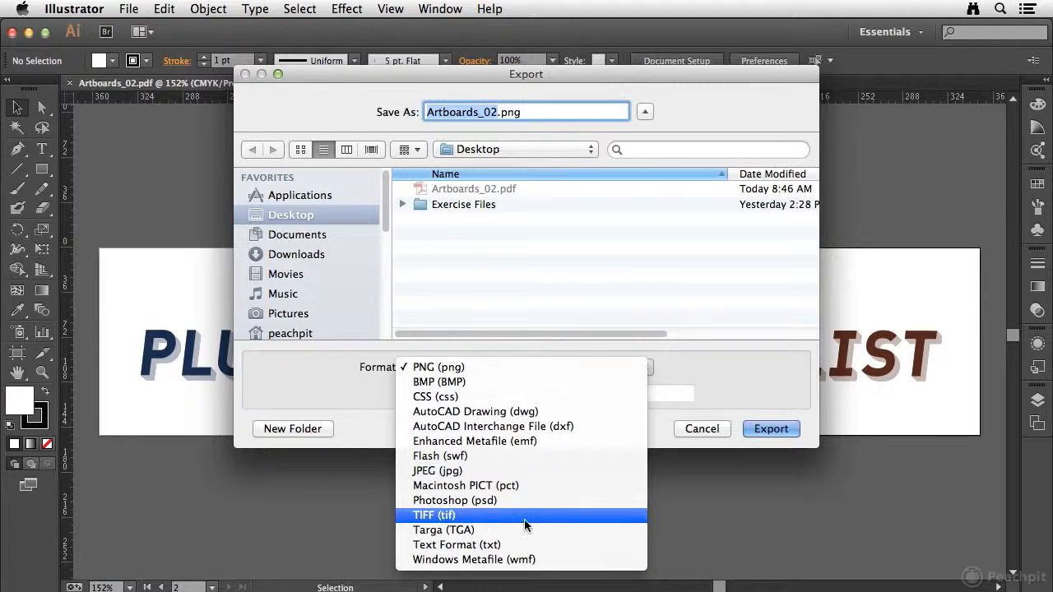
left_click(461, 501)
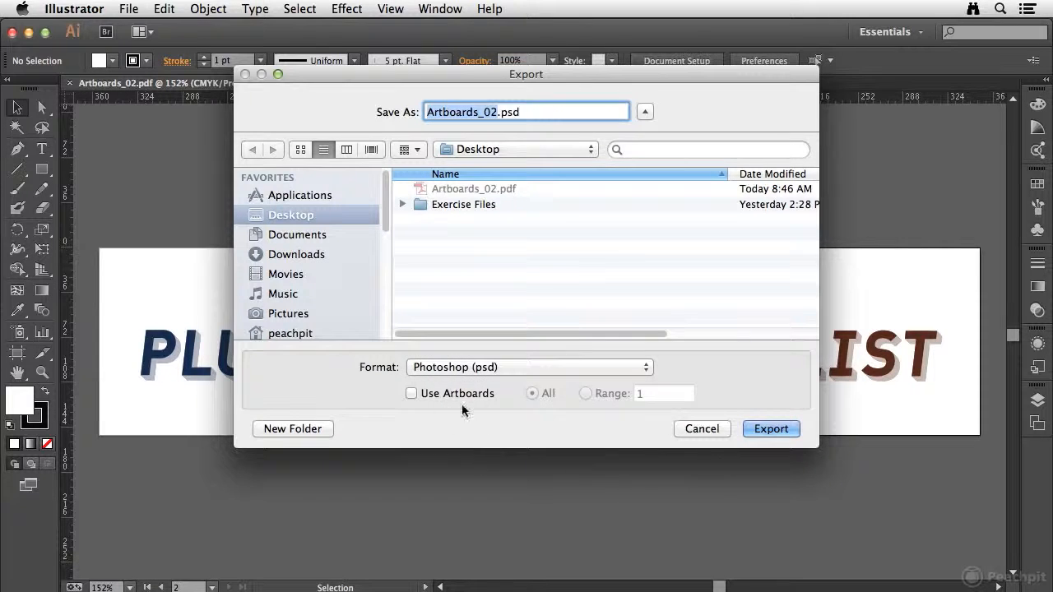
left_click(409, 393)
left_click(585, 394)
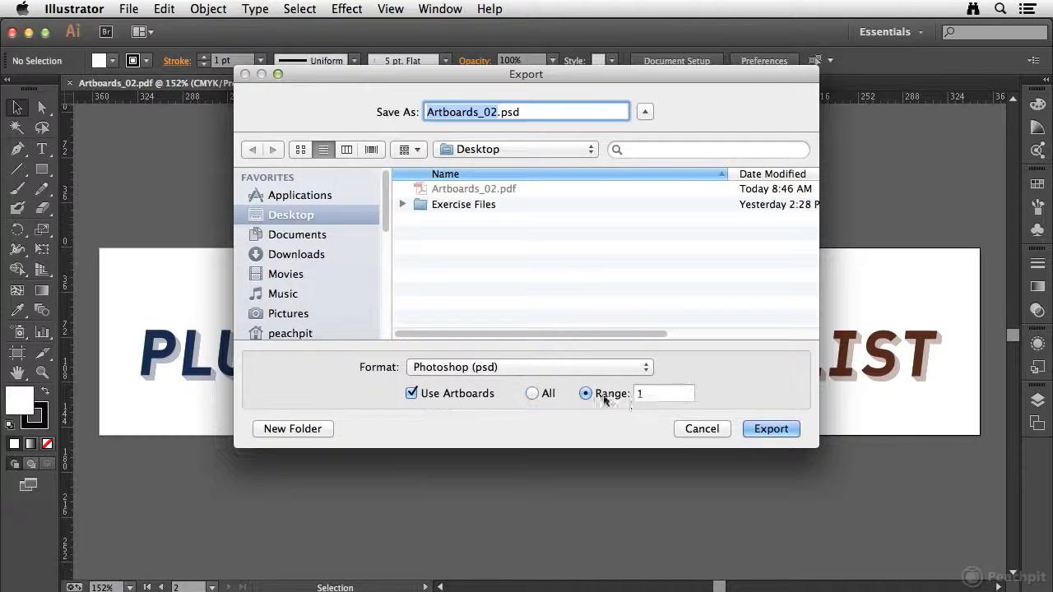
type("2")
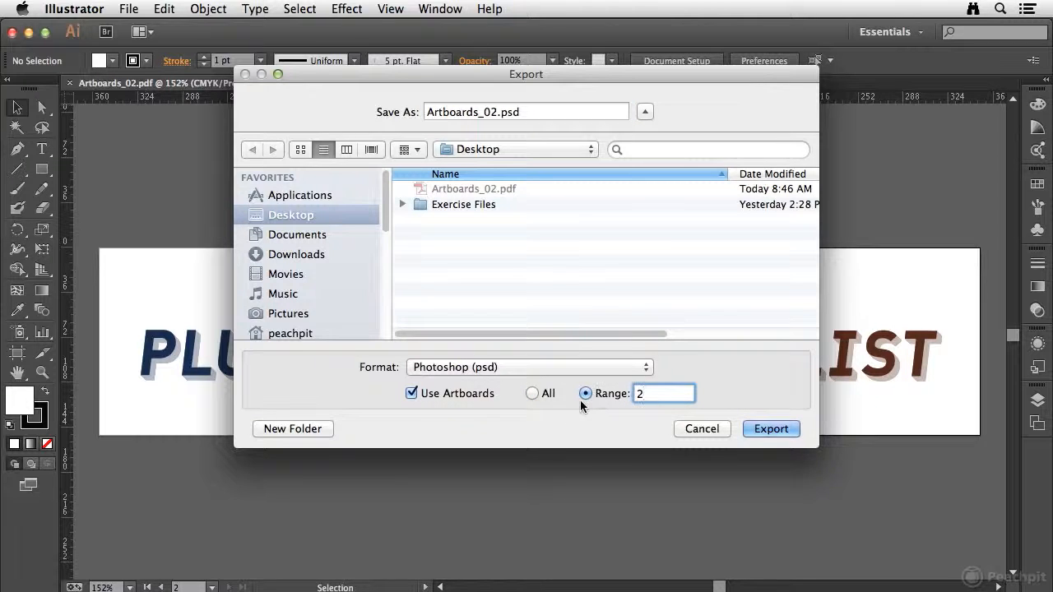
key("Tab")
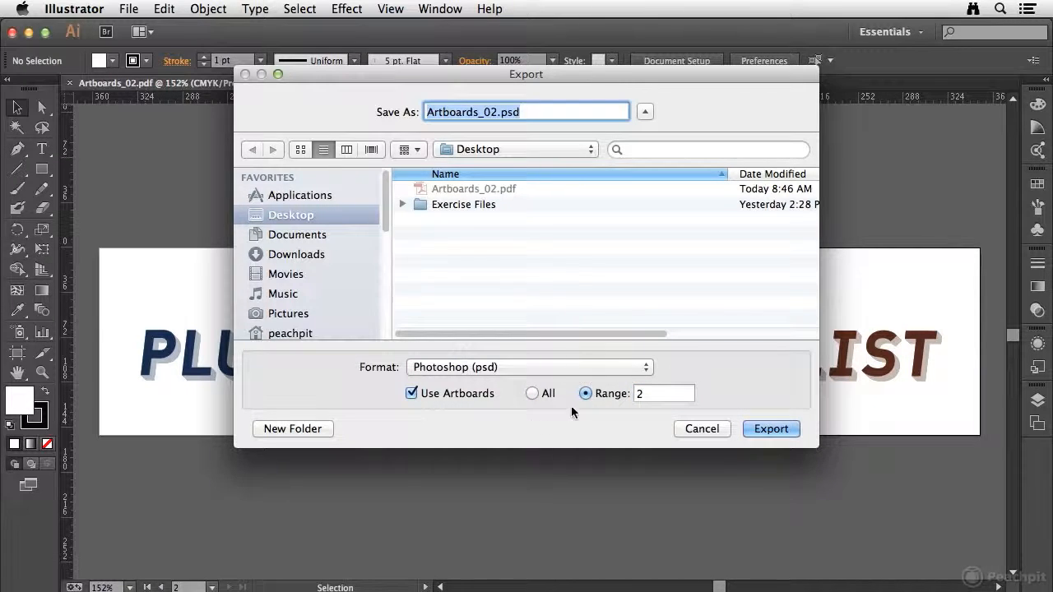
left_click(705, 429)
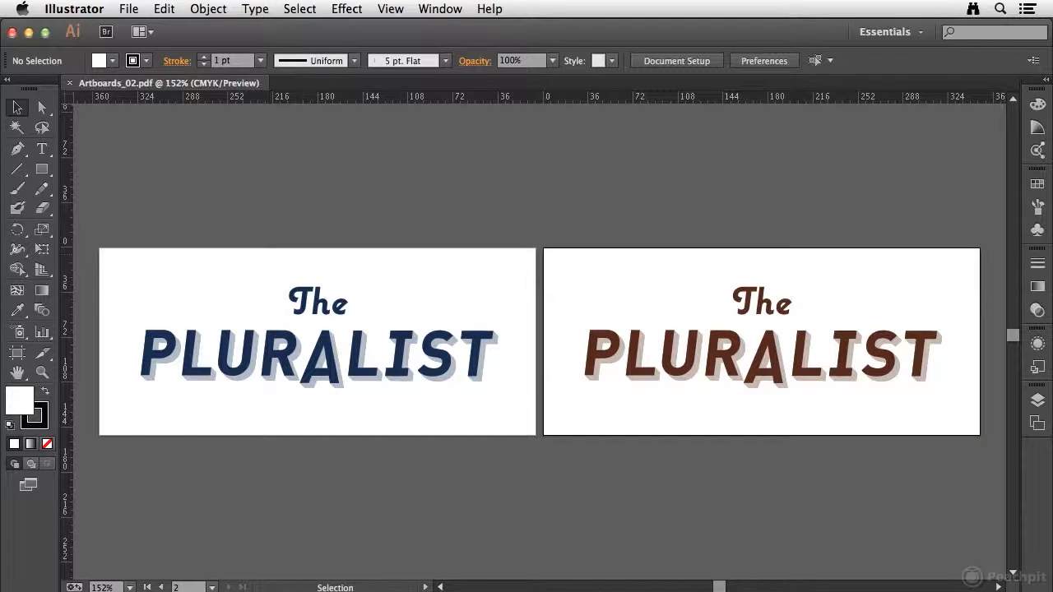
Step: Switch to InDesign and start placing Artboards_02.ai from the Chapter 2 exercise folder with import options shown
key("super+Tab")
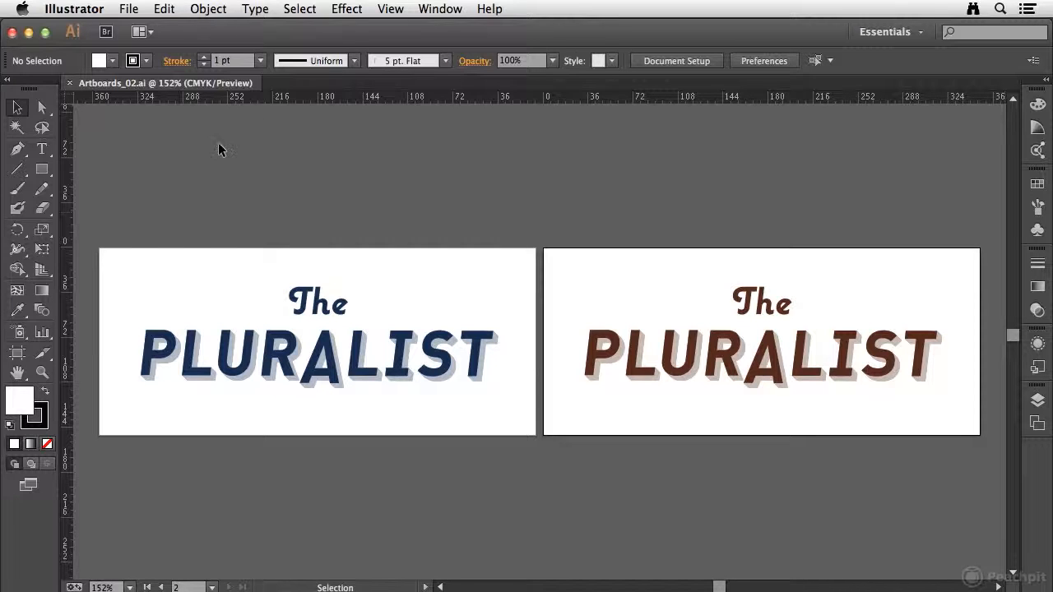
mouse_move(580, 586)
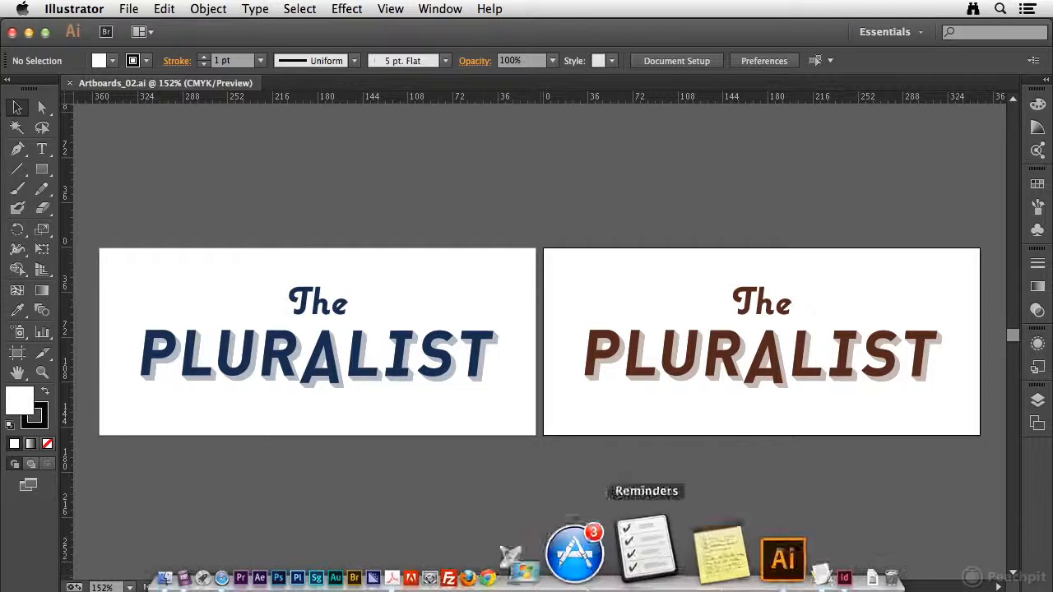
left_click(710, 547)
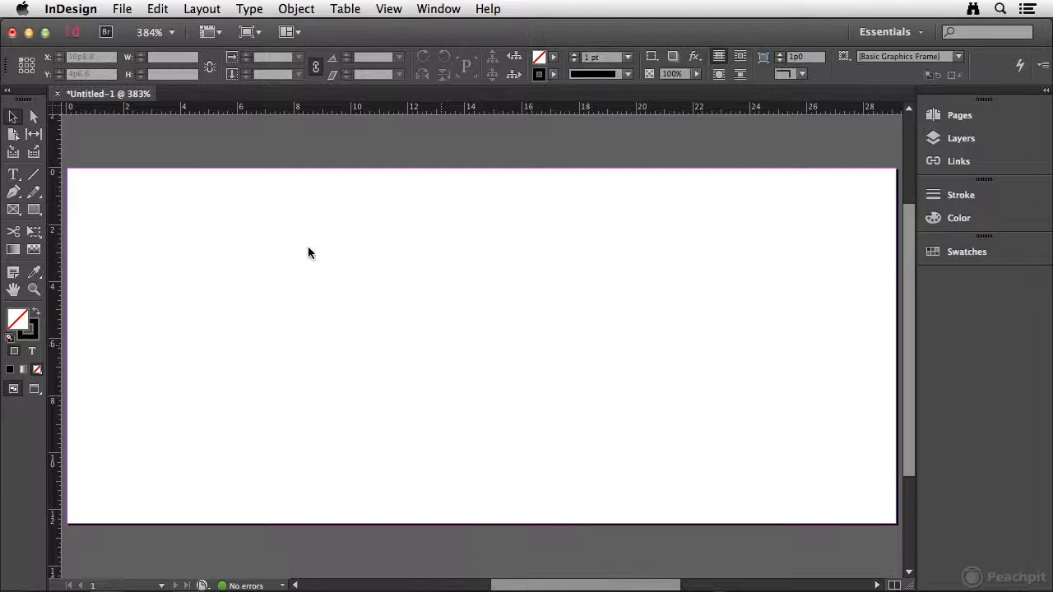
left_click(121, 10)
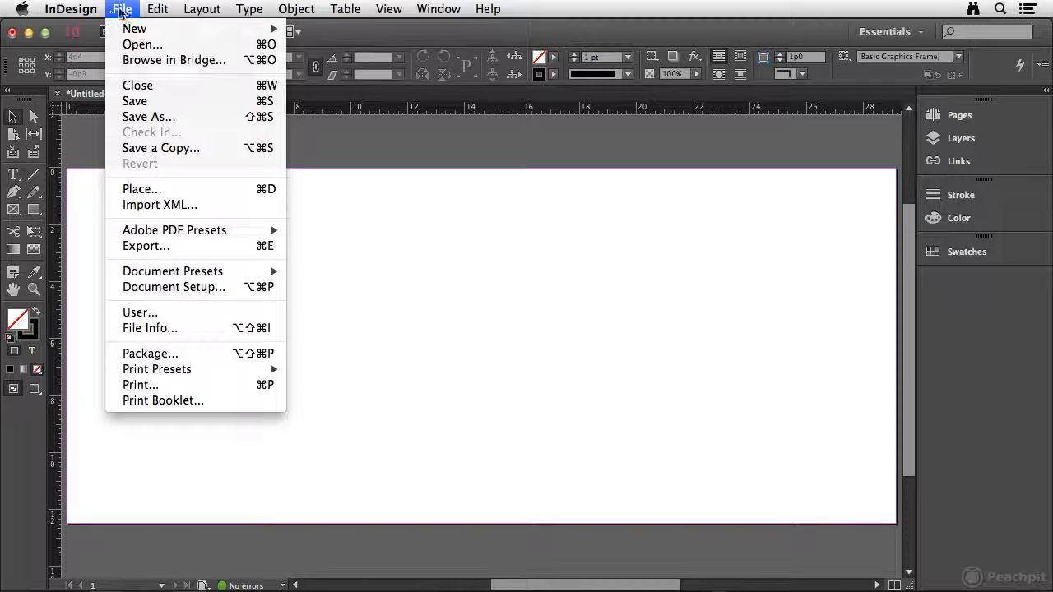
left_click(154, 189)
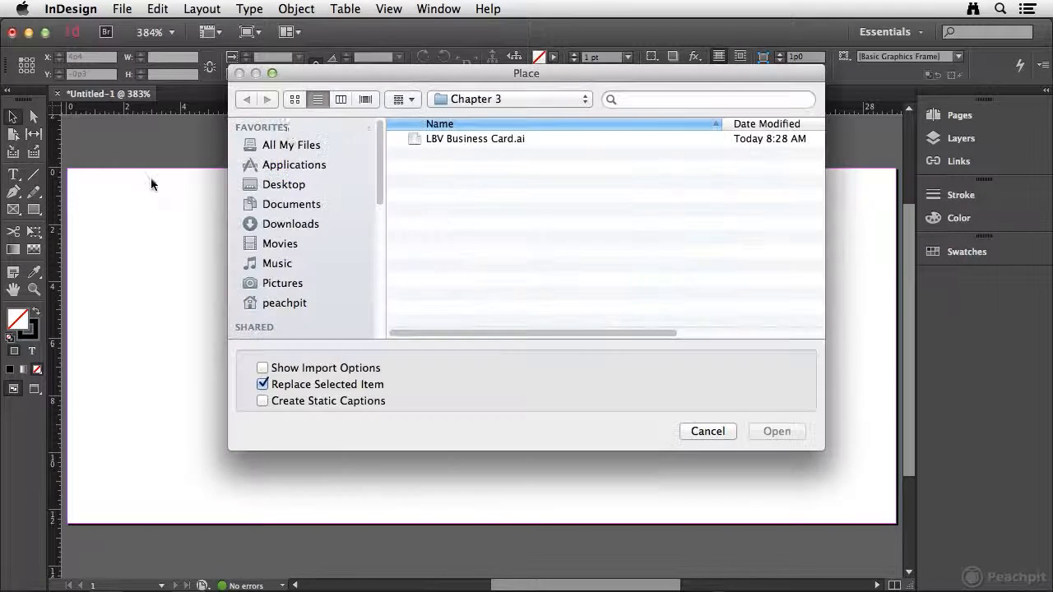
left_click(477, 100)
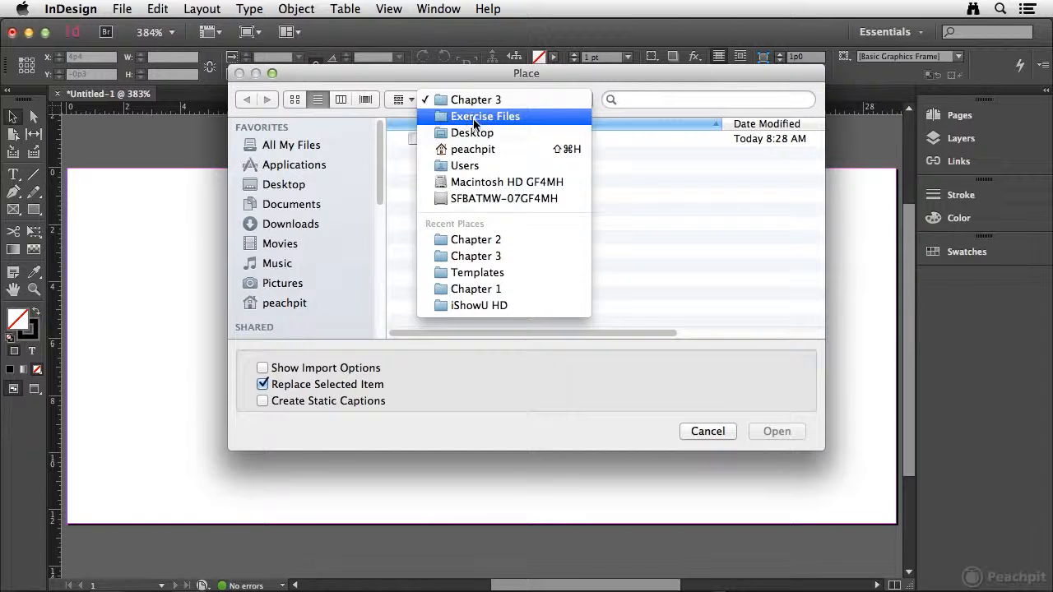
left_click(479, 115)
double_click(455, 156)
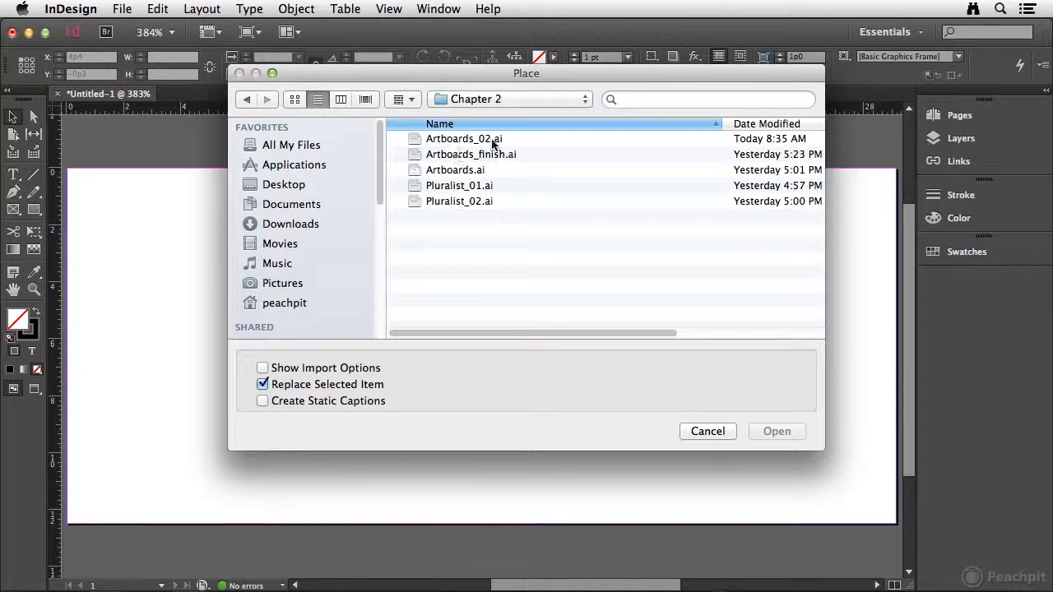
left_click(458, 141)
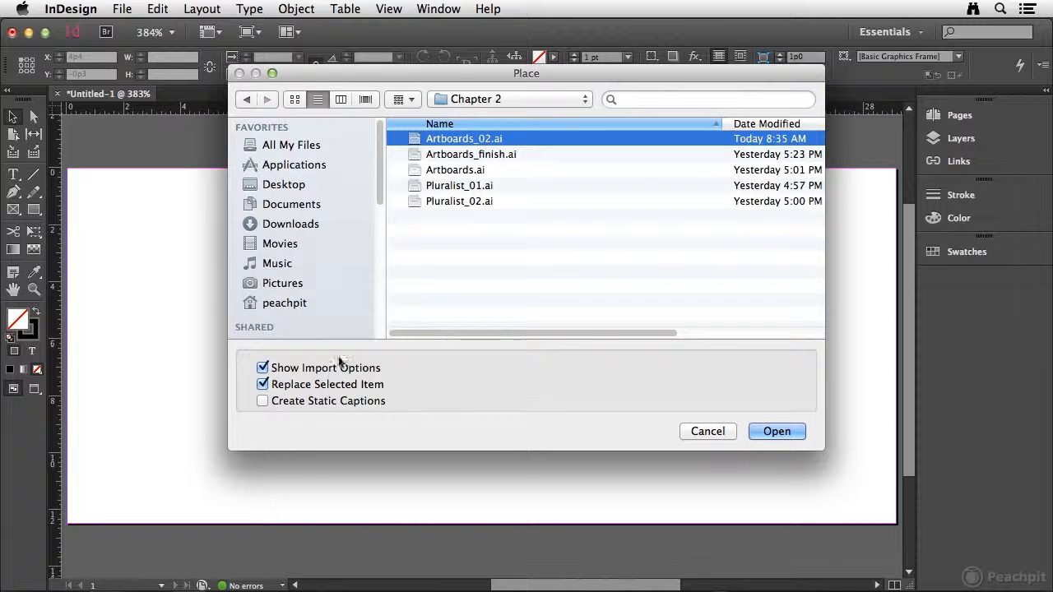
left_click(777, 432)
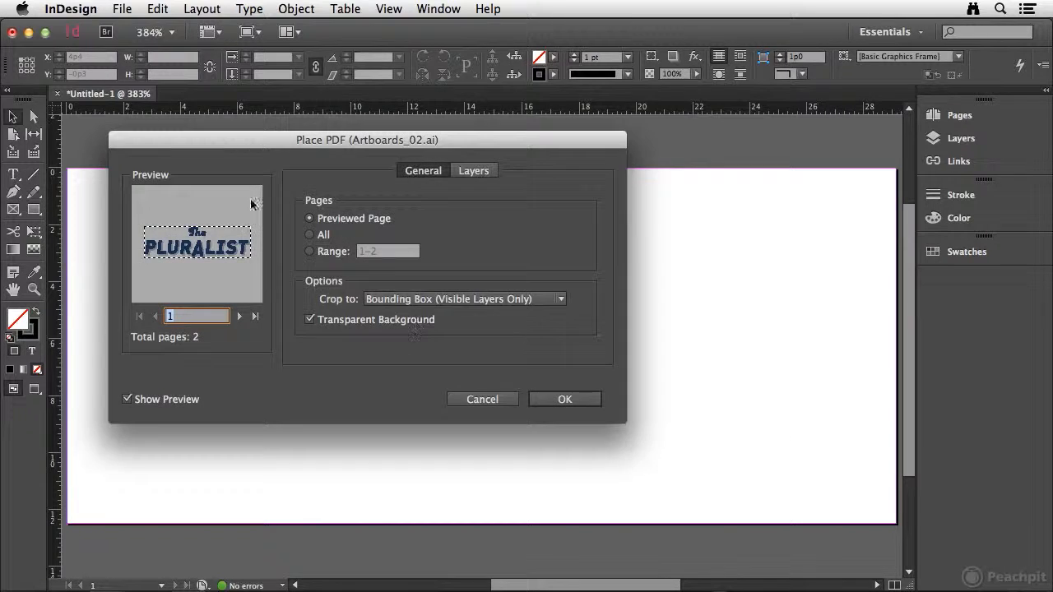
Step: Move the Place PDF dialog toward the page centre and preview both artboards, ending on page 2
left_click_drag(228, 140, 398, 193)
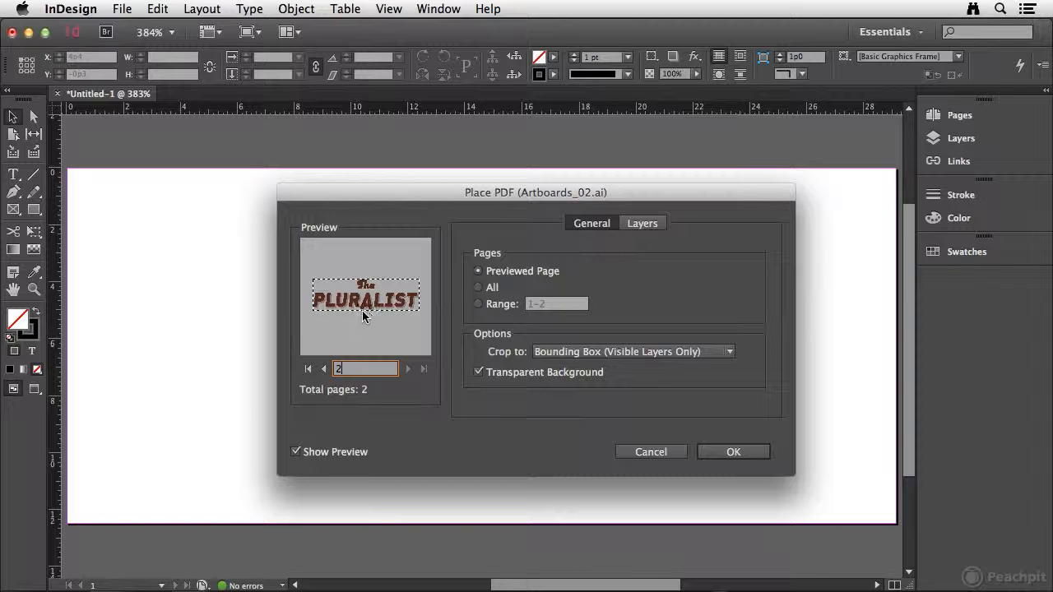
left_click(325, 370)
left_click(409, 370)
left_click(307, 369)
left_click(423, 370)
Step: Crop the import to Bounding Box (All Layers) and place the logo on the page at about X 2p0, Y 2p10.5
left_click(580, 352)
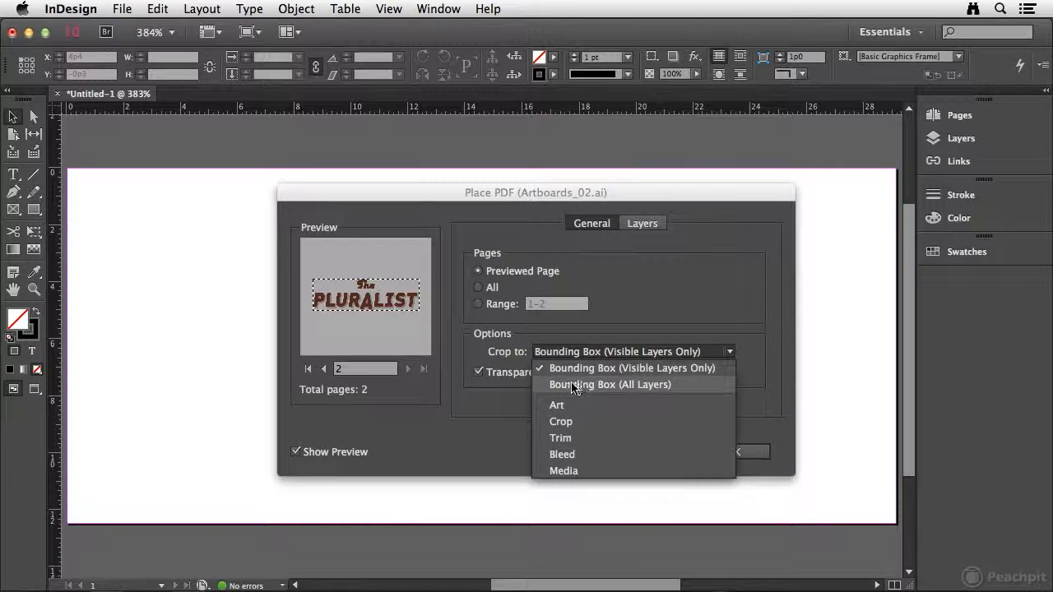
left_click(575, 386)
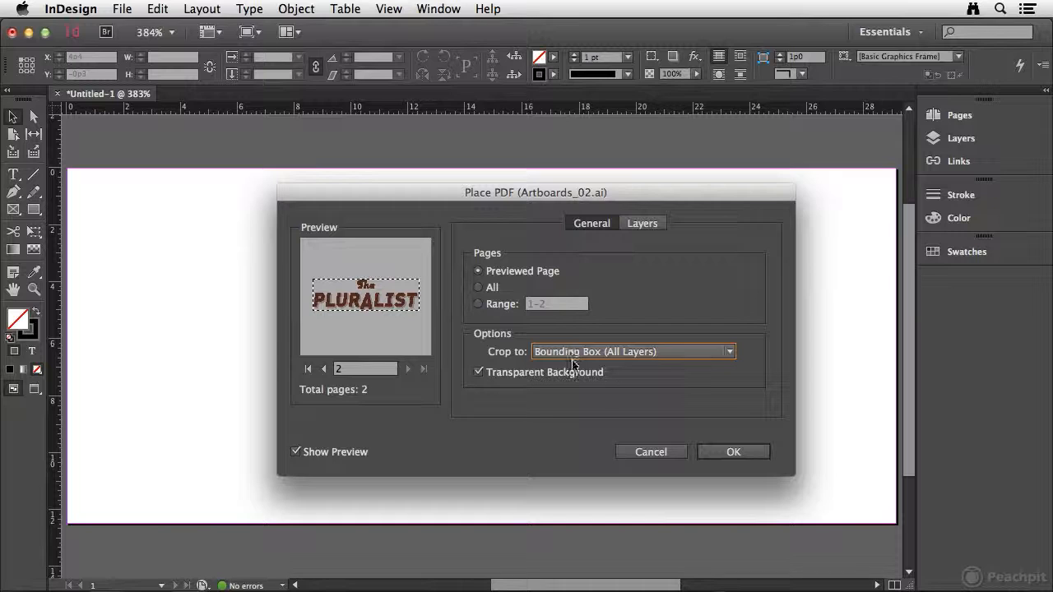
left_click(733, 452)
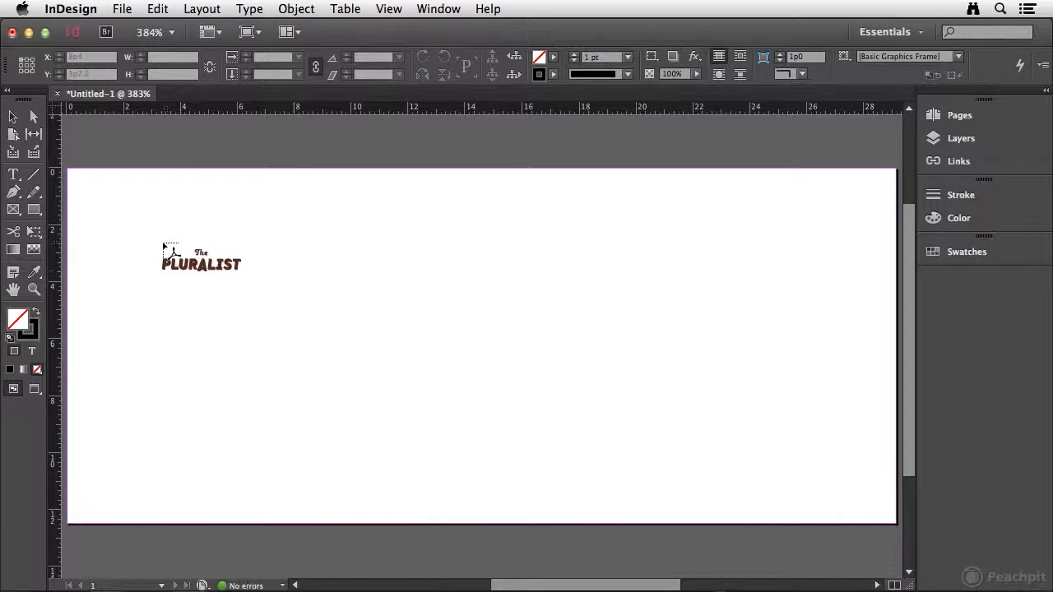
left_click(155, 231)
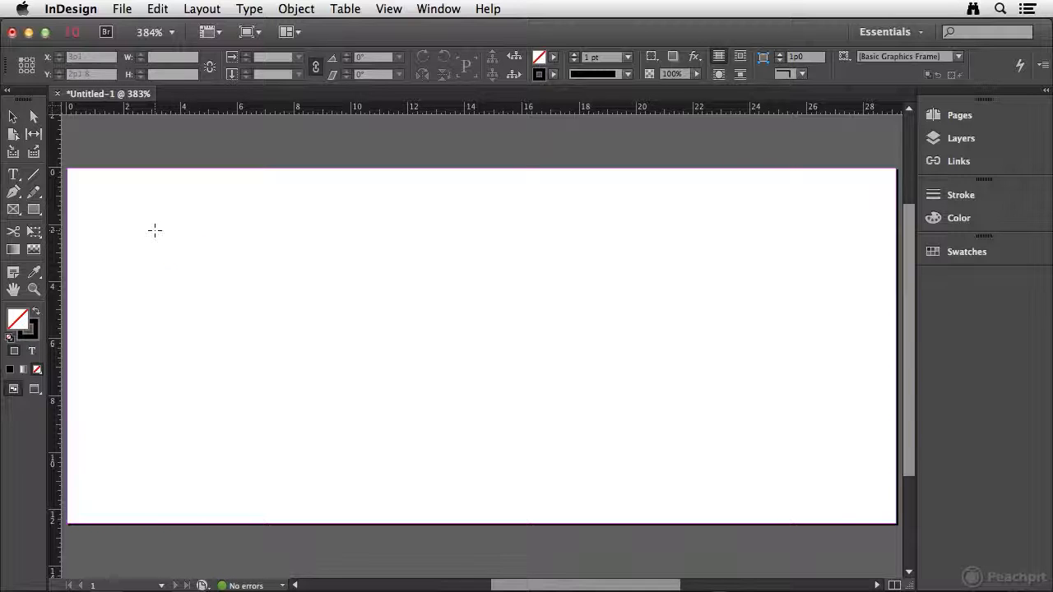
left_click_drag(570, 375, 540, 394)
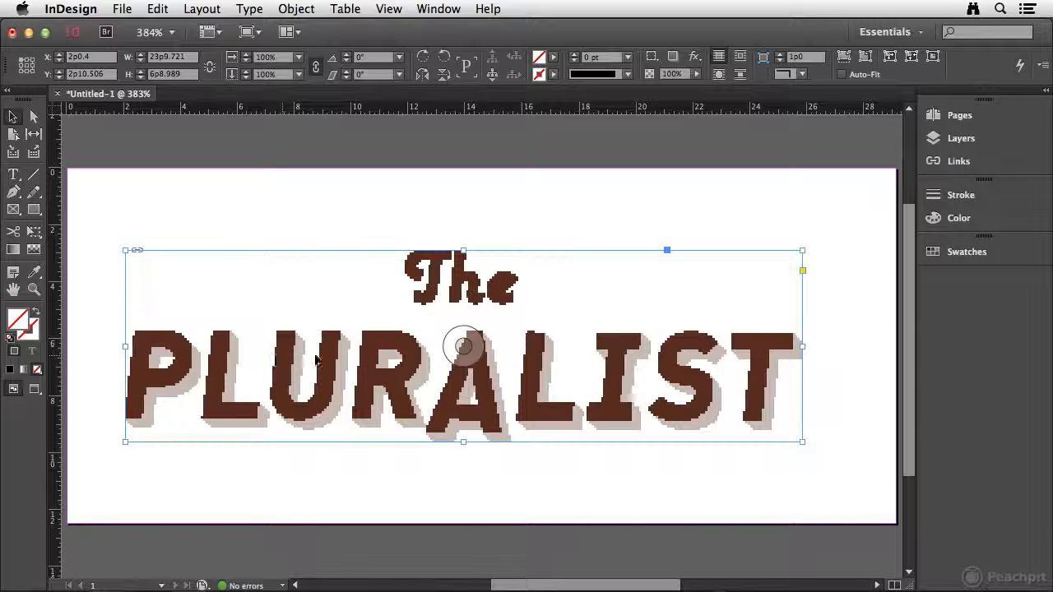
Step: Set the display performance to High Quality Display, move the logo to about X 2p8, Y 2p8, and deselect it
left_click(388, 9)
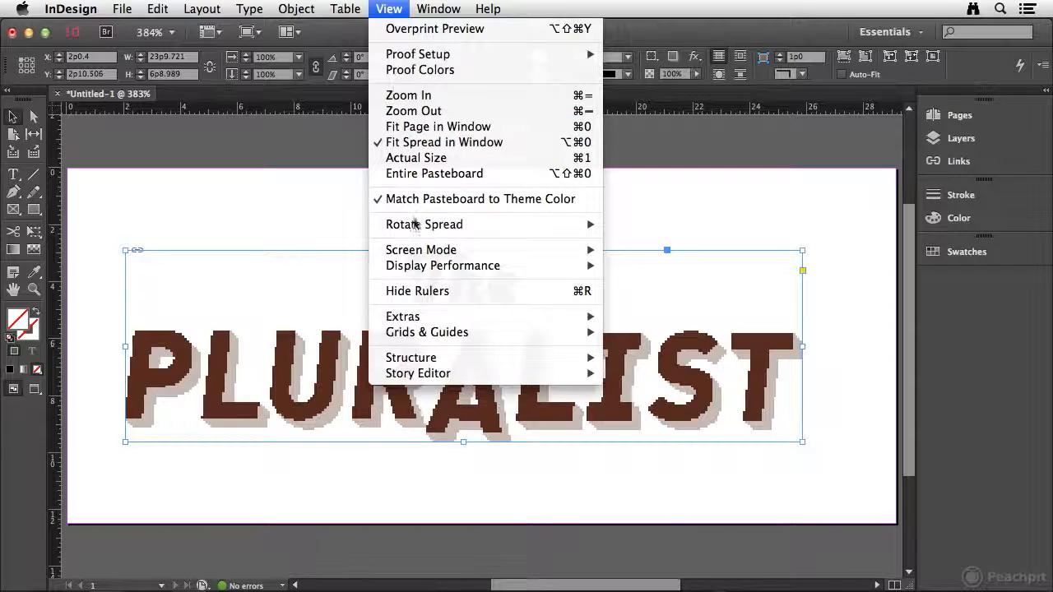
mouse_move(418, 271)
left_click(678, 298)
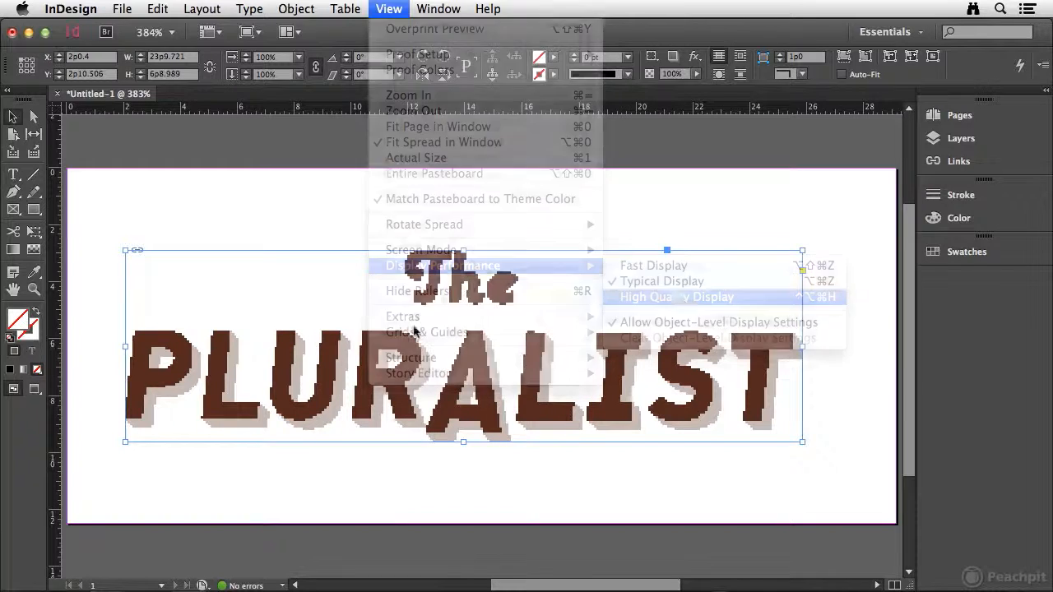
left_click_drag(415, 331, 434, 326)
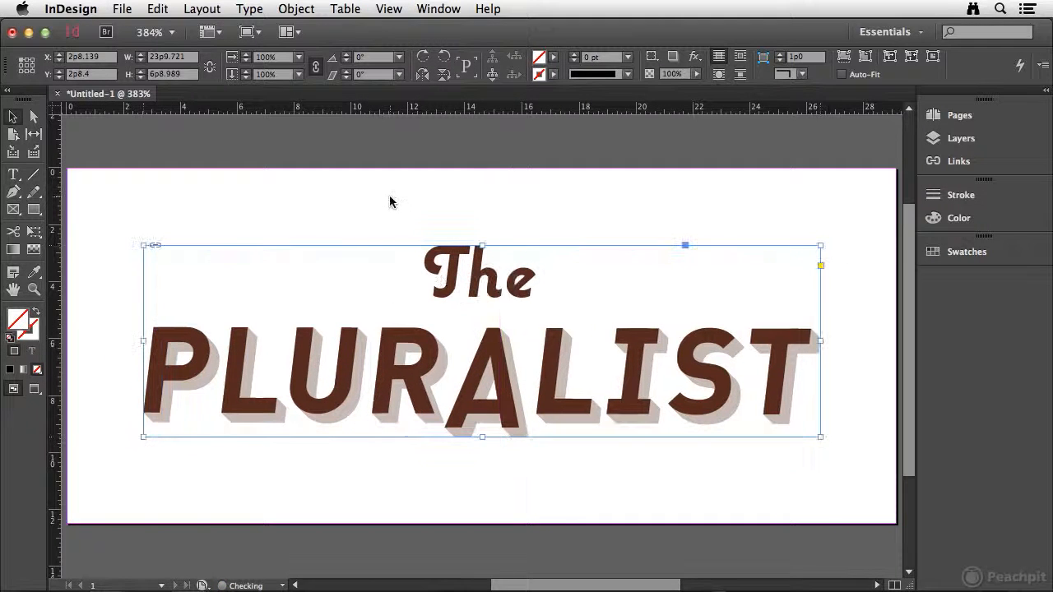
left_click(390, 202)
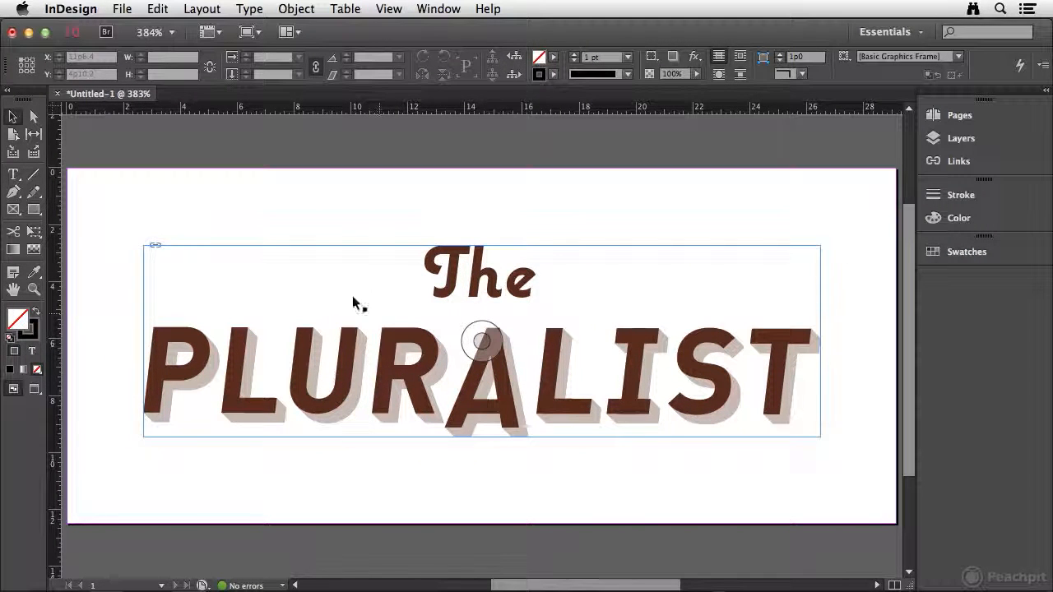